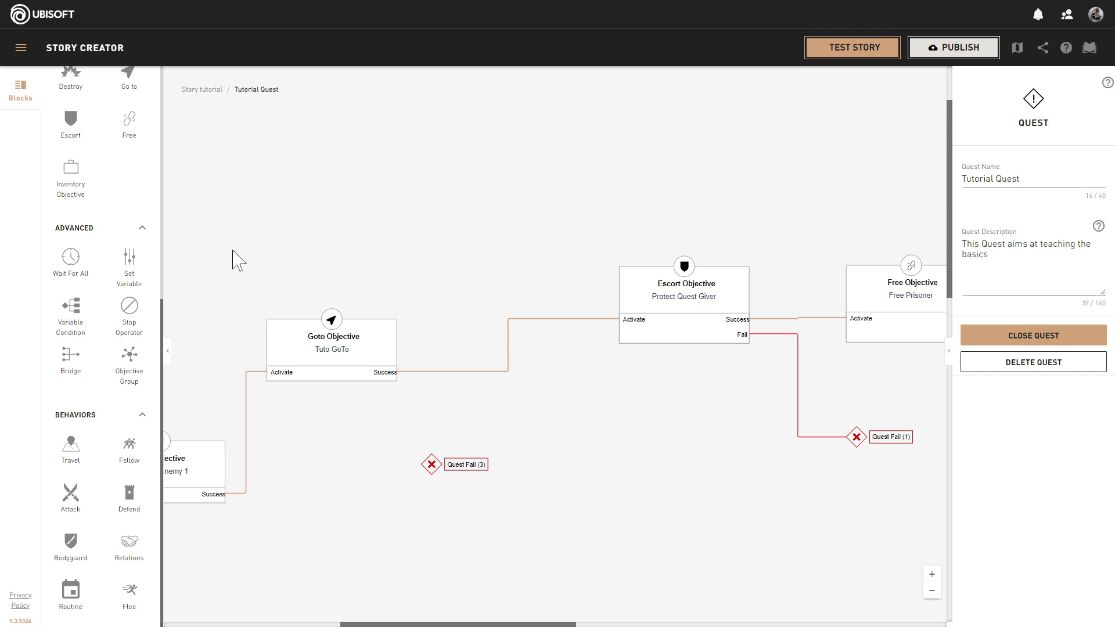
{"action": "scroll", "coordinate": [229, 249], "scroll_direction": "down", "scroll_amount": 2}
{"action": "scroll", "coordinate": [223, 299], "scroll_direction": "up", "scroll_amount": 3}
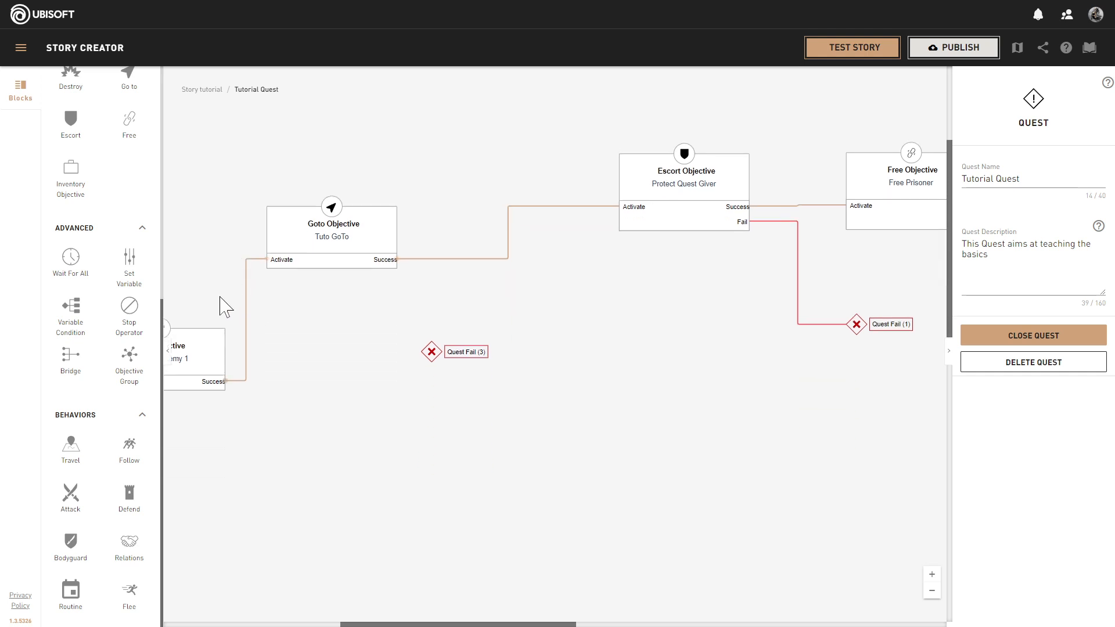
{"action": "scroll", "coordinate": [255, 304], "scroll_direction": "down", "scroll_amount": 1}
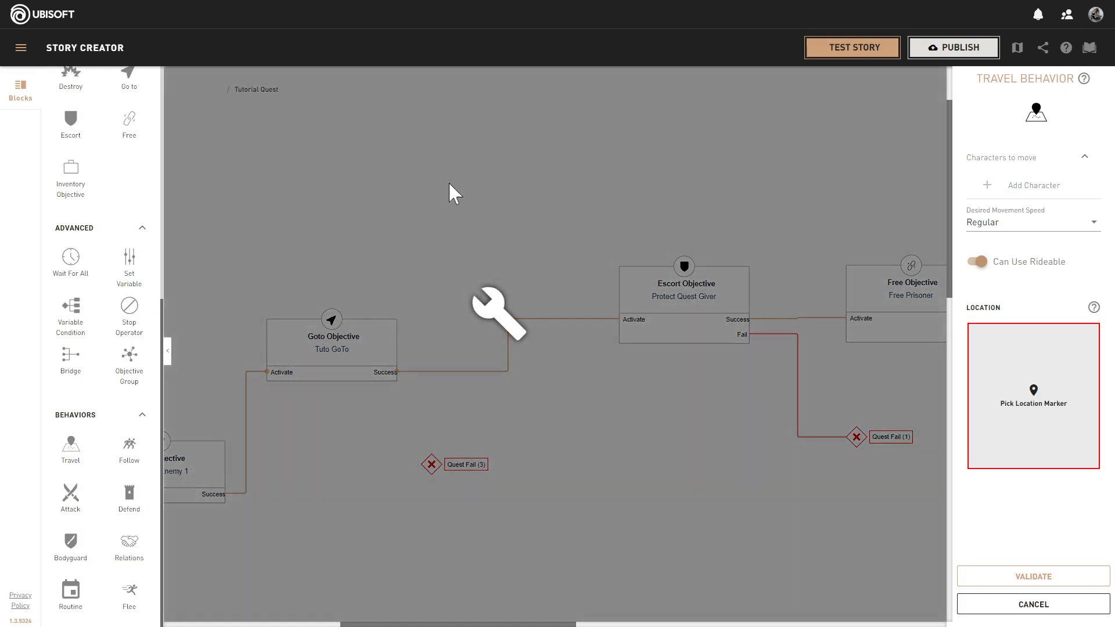
- Assign the existing Quest Giver to the Travel Behavior and set the desired movement speed to Fastest
{"action": "left_click", "coordinate": [990, 187]}
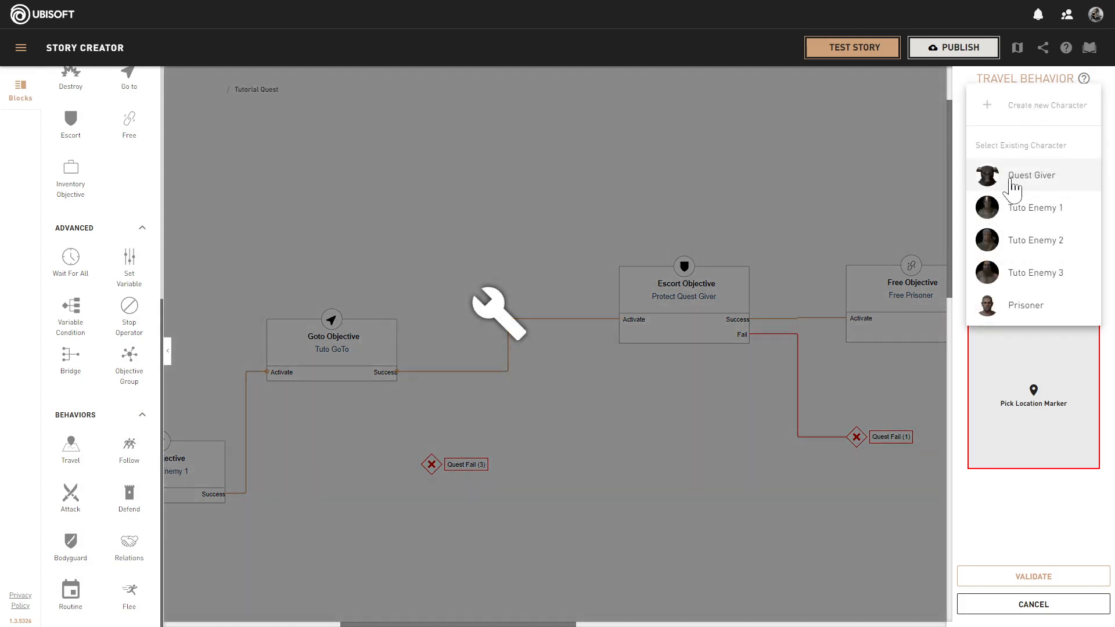
{"action": "left_click", "coordinate": [1013, 186]}
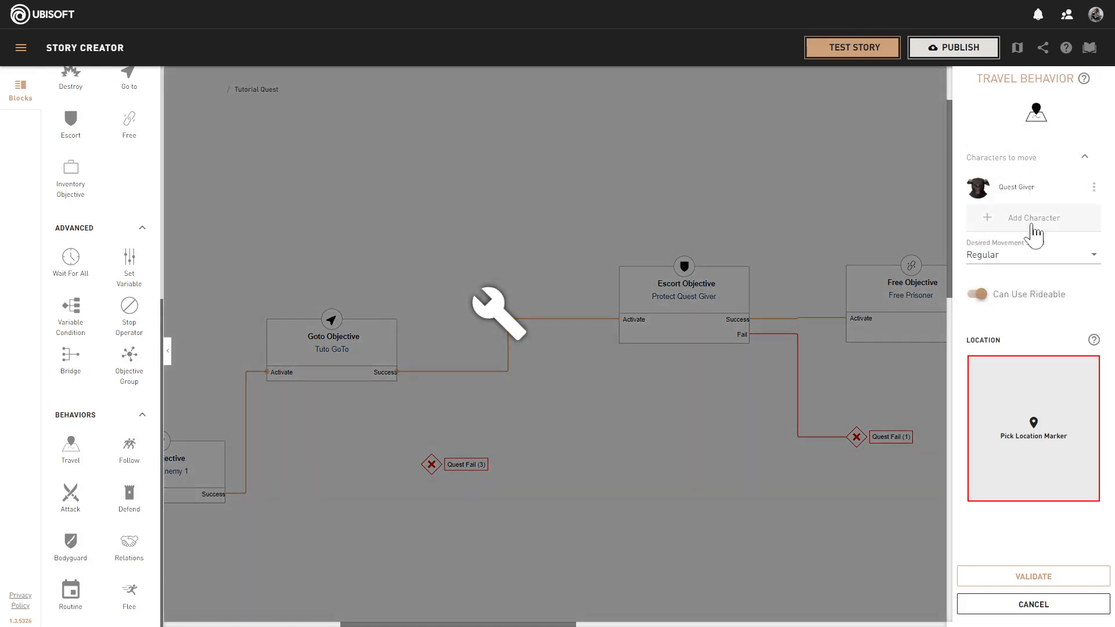
{"action": "left_click", "coordinate": [1014, 257]}
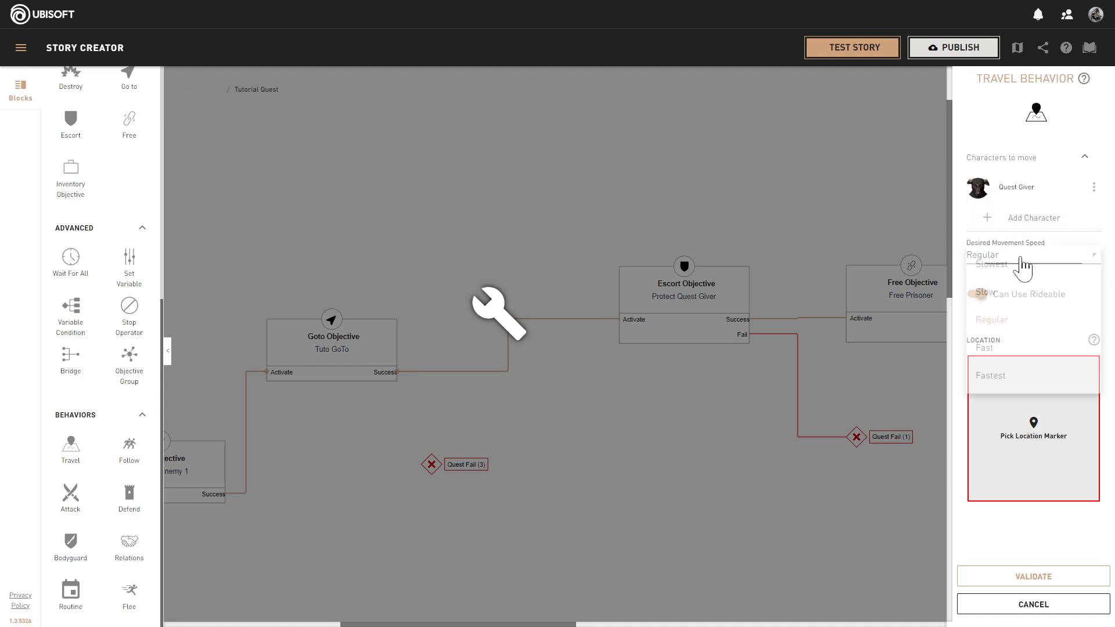
{"action": "left_click", "coordinate": [996, 377]}
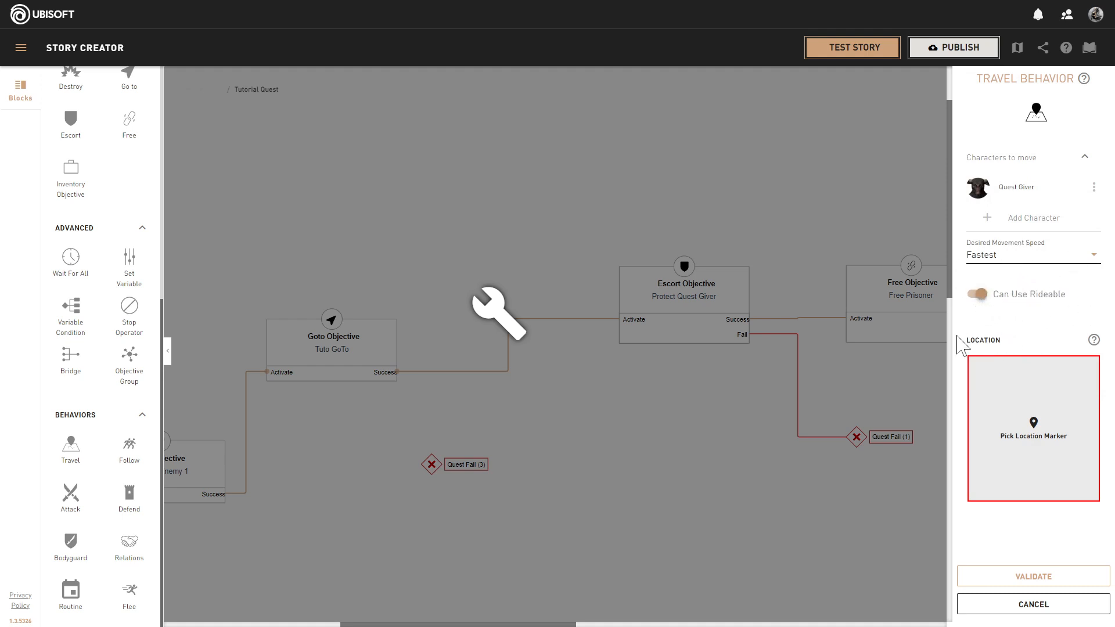
{"action": "left_click", "coordinate": [1011, 266]}
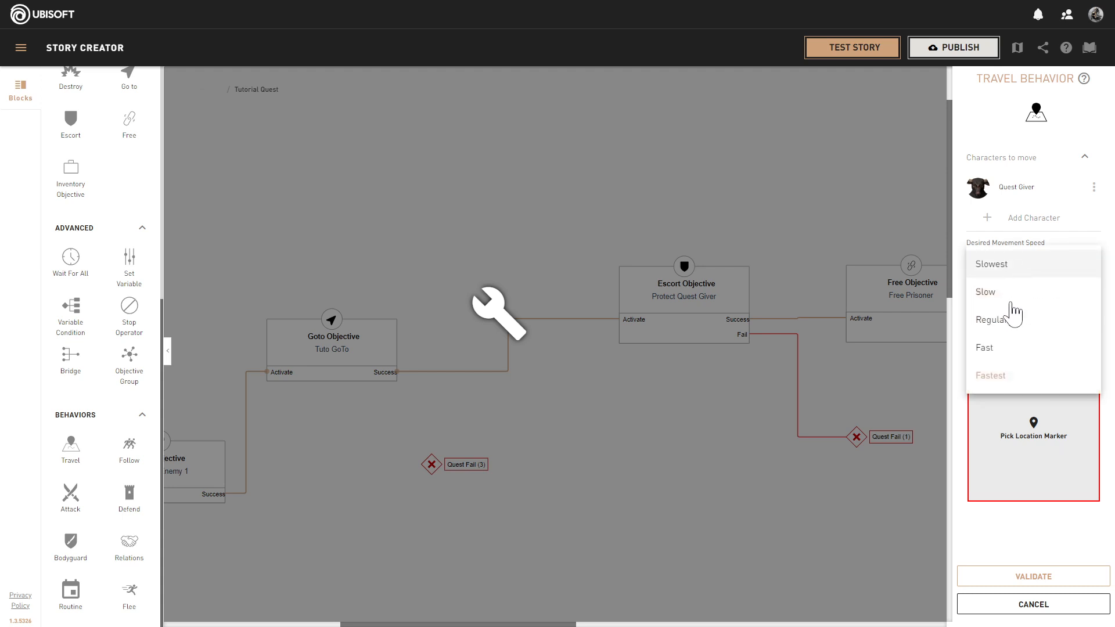
{"action": "left_click", "coordinate": [989, 385]}
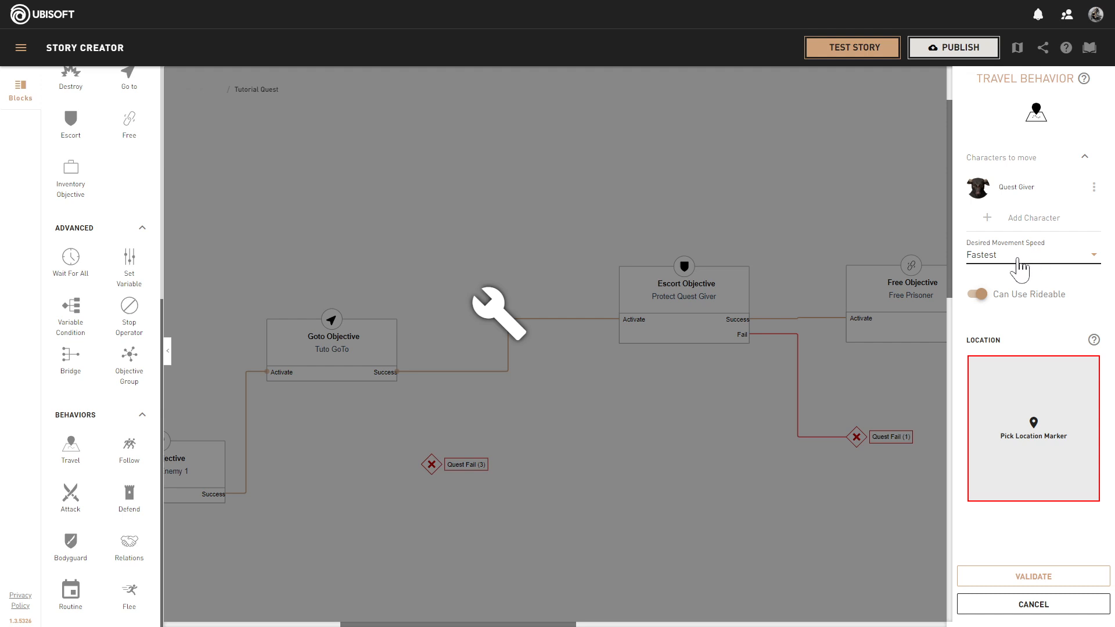
- Set the travel destination on the grassy headland northeast of the harbour, at about X -6523, Y 3211, and validate the Travel Behavior
{"action": "left_click", "coordinate": [1022, 436]}
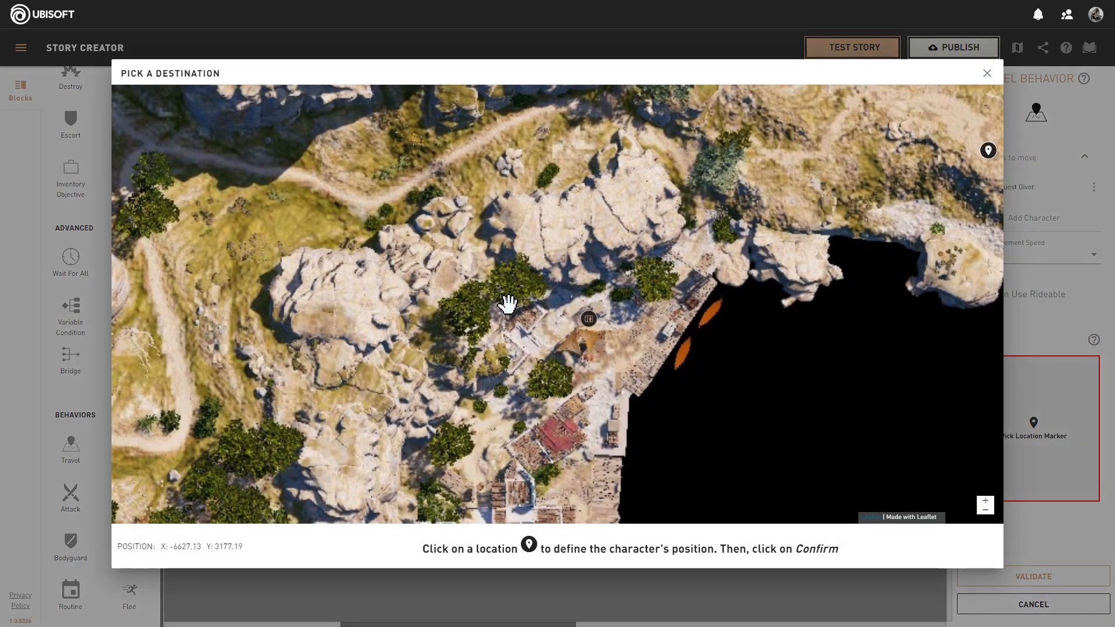
{"action": "left_click_drag", "start_coordinate": [638, 230], "coordinate": [601, 276]}
{"action": "scroll", "coordinate": [535, 299], "scroll_direction": "down", "scroll_amount": 3}
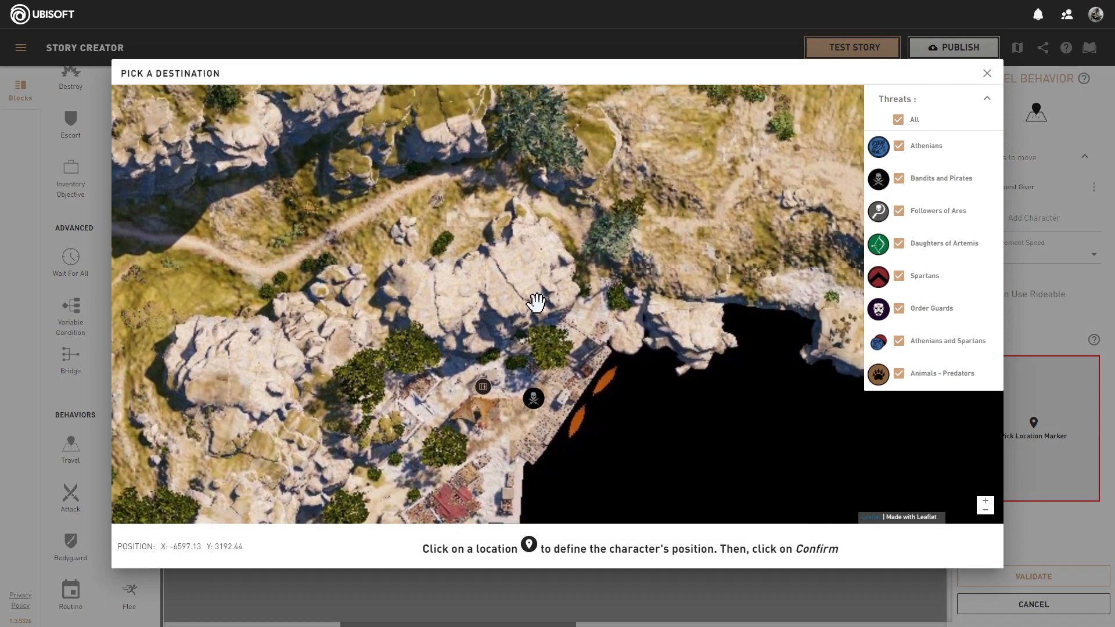
{"action": "scroll", "coordinate": [604, 266], "scroll_direction": "up", "scroll_amount": 3}
{"action": "scroll", "coordinate": [614, 290], "scroll_direction": "up", "scroll_amount": 2}
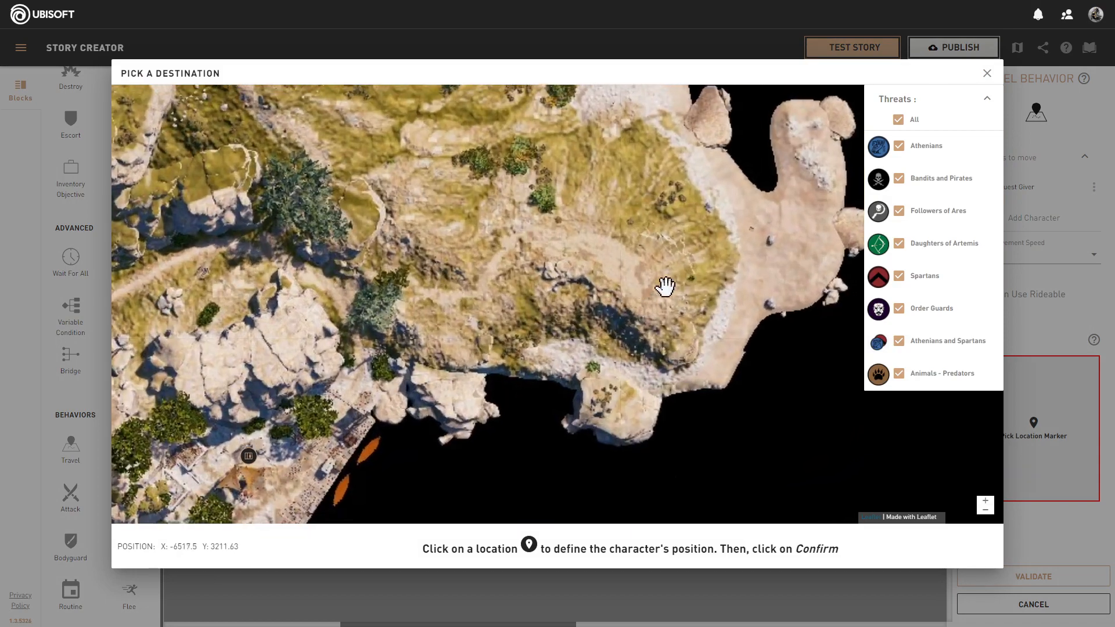
{"action": "left_click", "coordinate": [643, 293]}
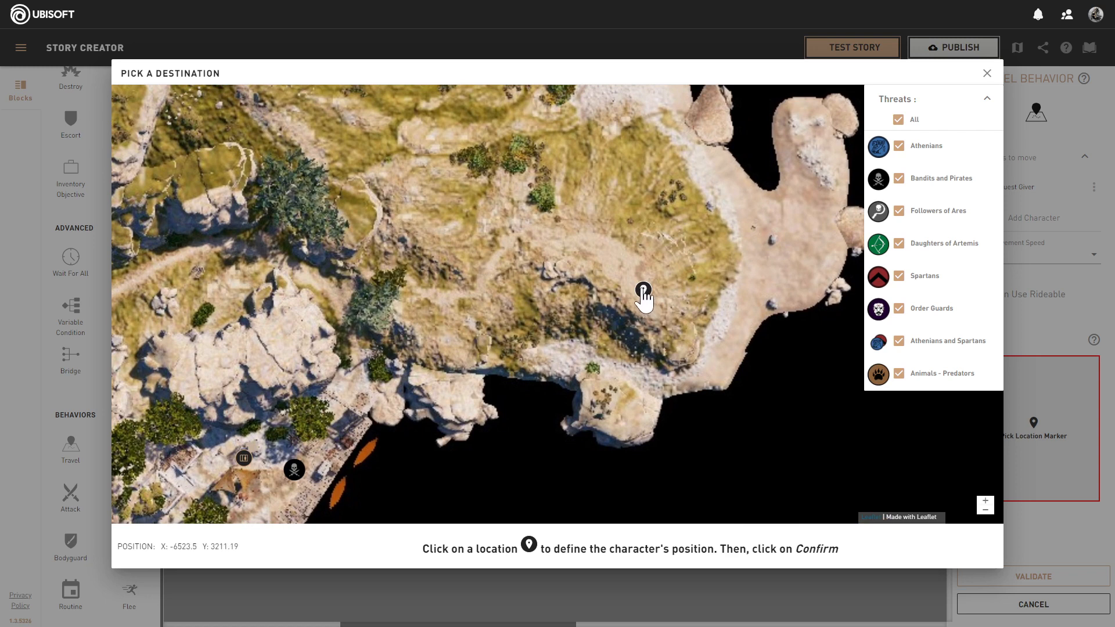
{"action": "left_click", "coordinate": [643, 291]}
{"action": "left_click", "coordinate": [630, 258]}
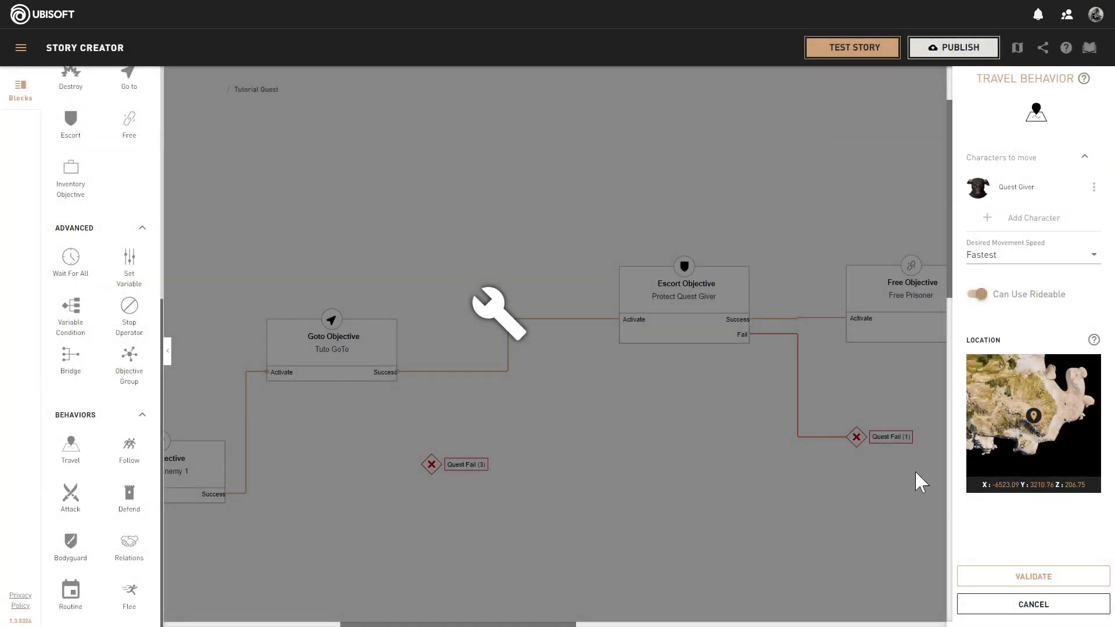
{"action": "left_click", "coordinate": [1054, 578]}
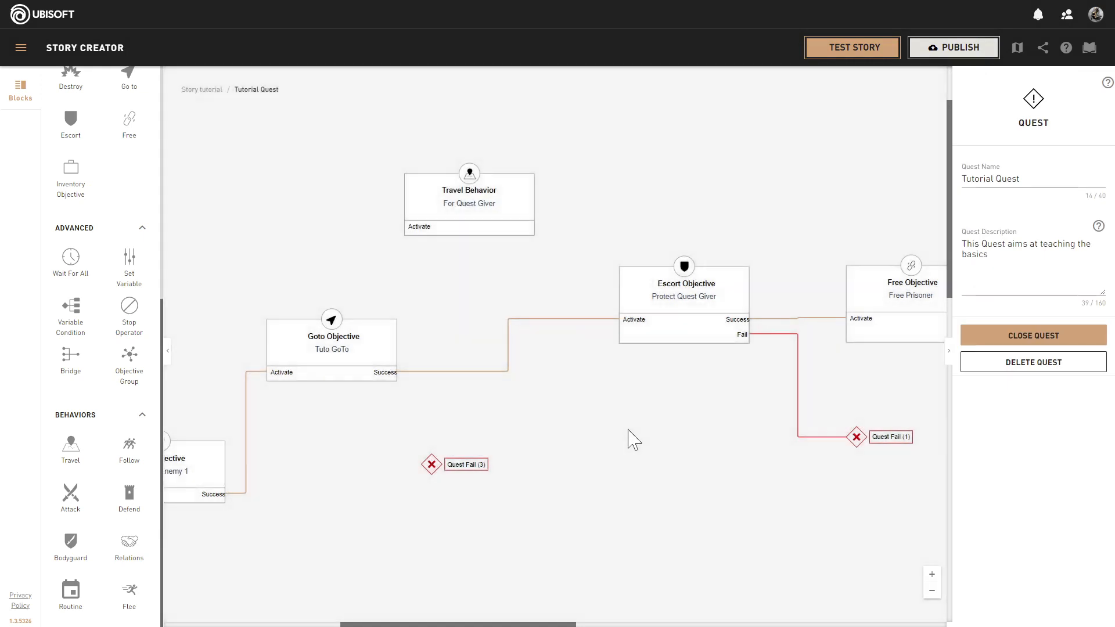
{"action": "right_click", "coordinate": [750, 498]}
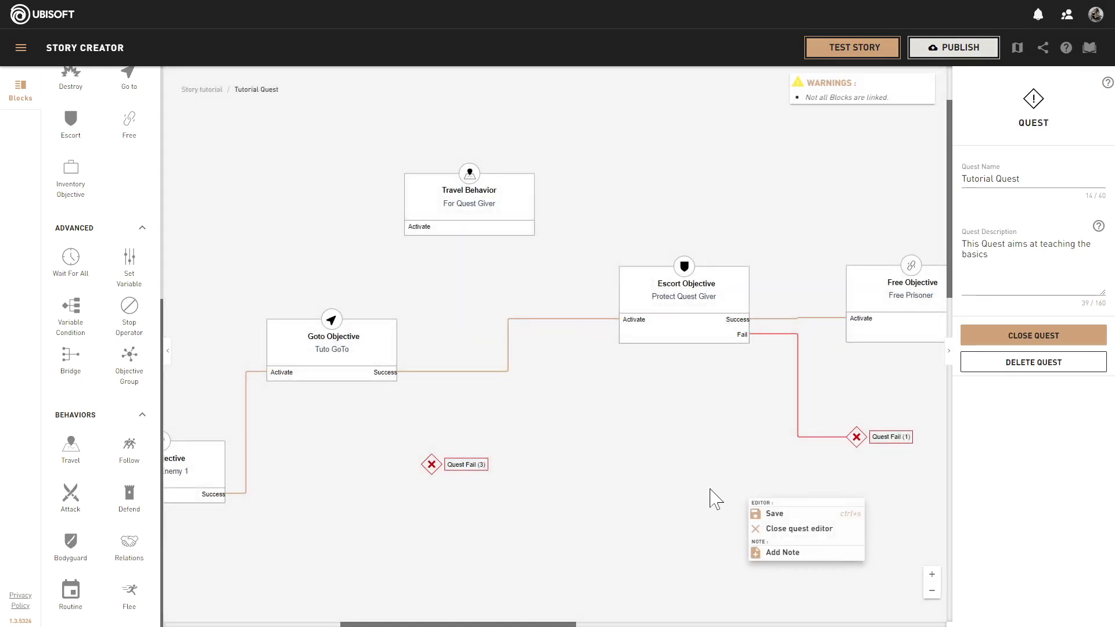
{"action": "middle_click", "coordinate": [663, 470]}
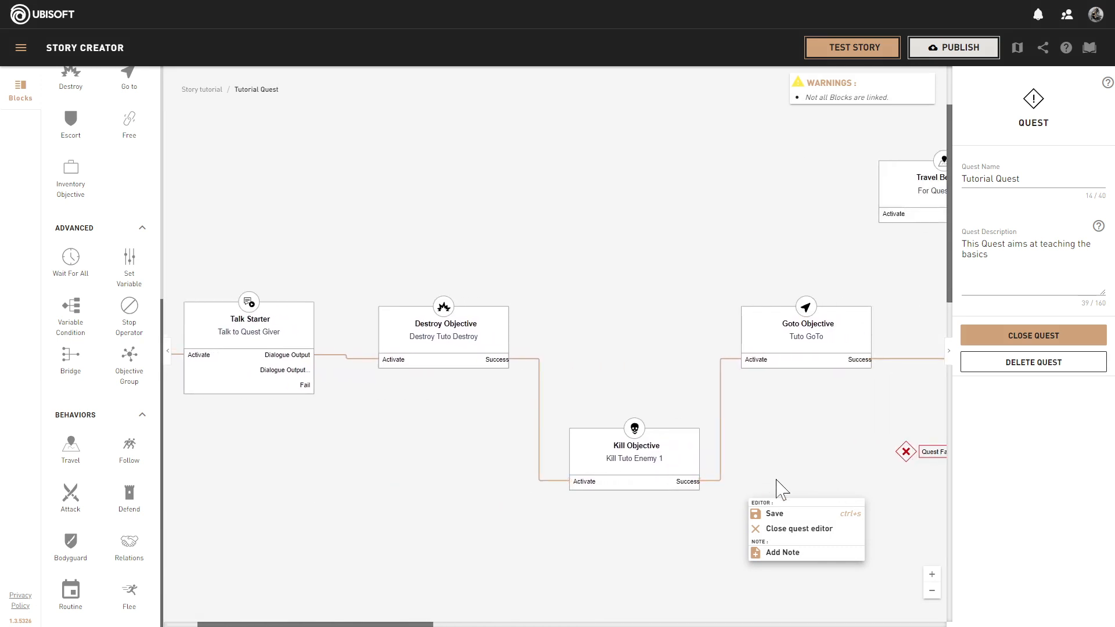
{"action": "middle_click", "coordinate": [777, 479]}
{"action": "middle_click", "coordinate": [629, 456]}
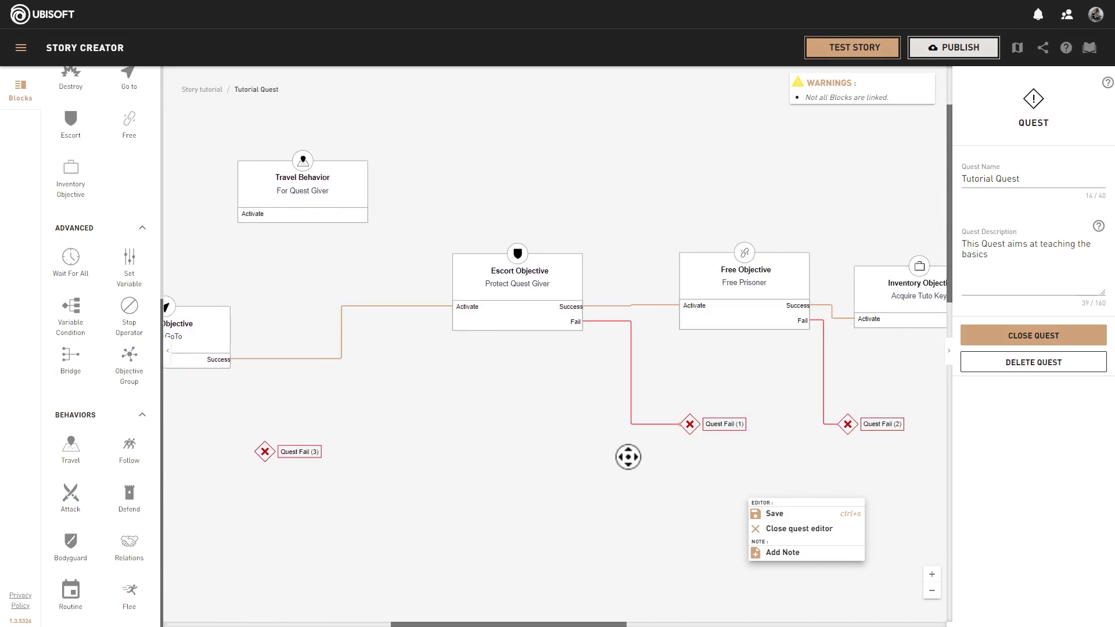
{"action": "middle_click", "coordinate": [619, 446]}
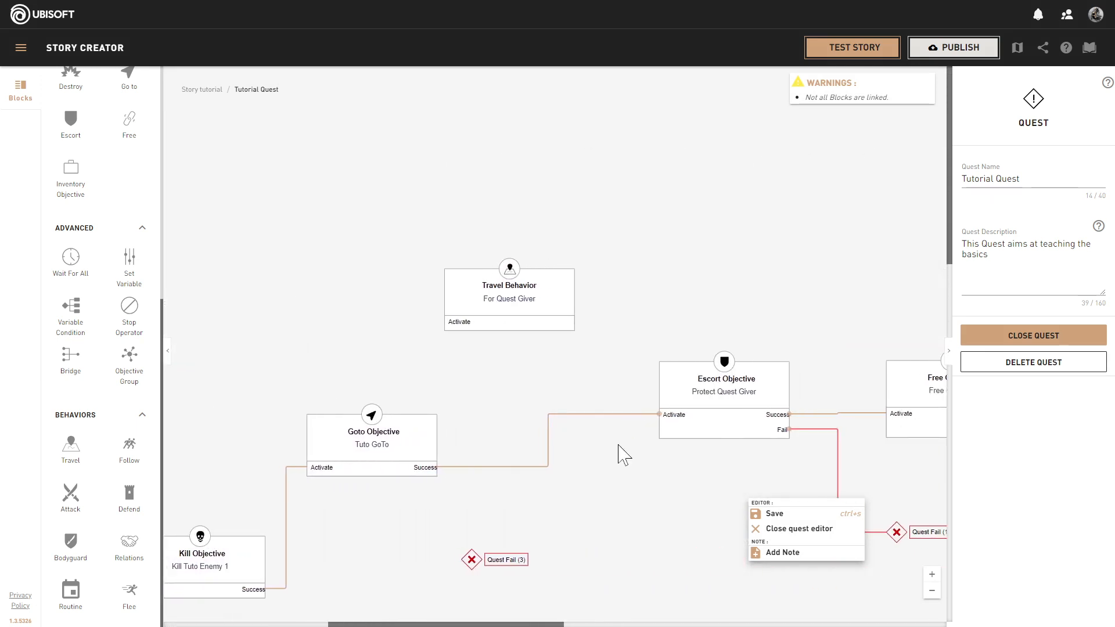
{"action": "left_click", "coordinate": [723, 514]}
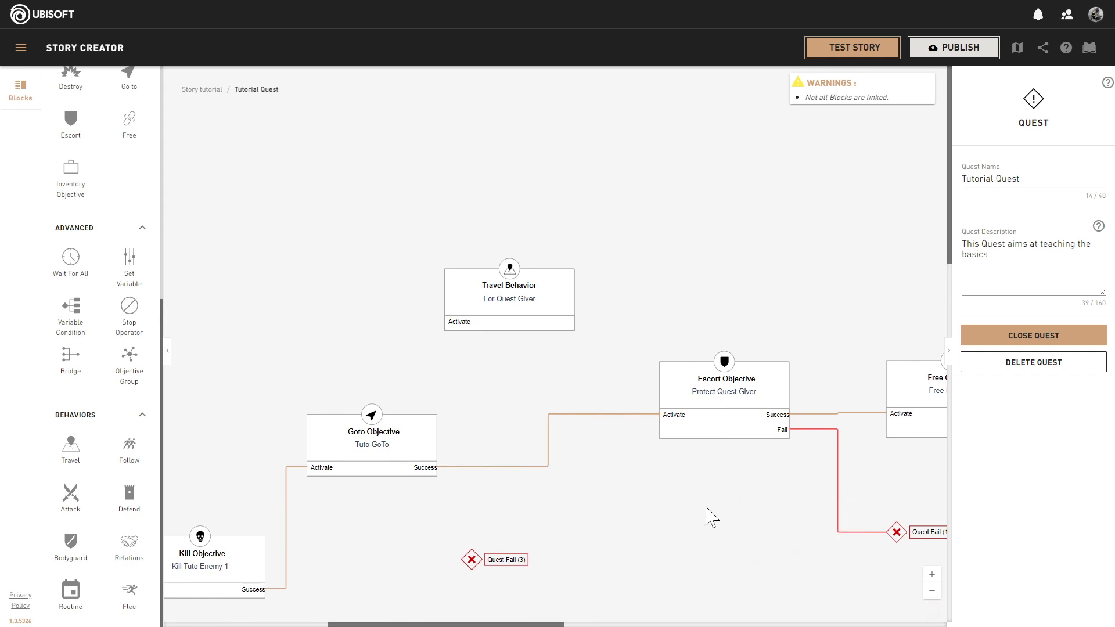
- Place the Travel Behavior above the Goto Objective and link the Kill Objective's Success output to its Activate input
{"action": "scroll", "coordinate": [687, 579], "scroll_direction": "down", "scroll_amount": 2}
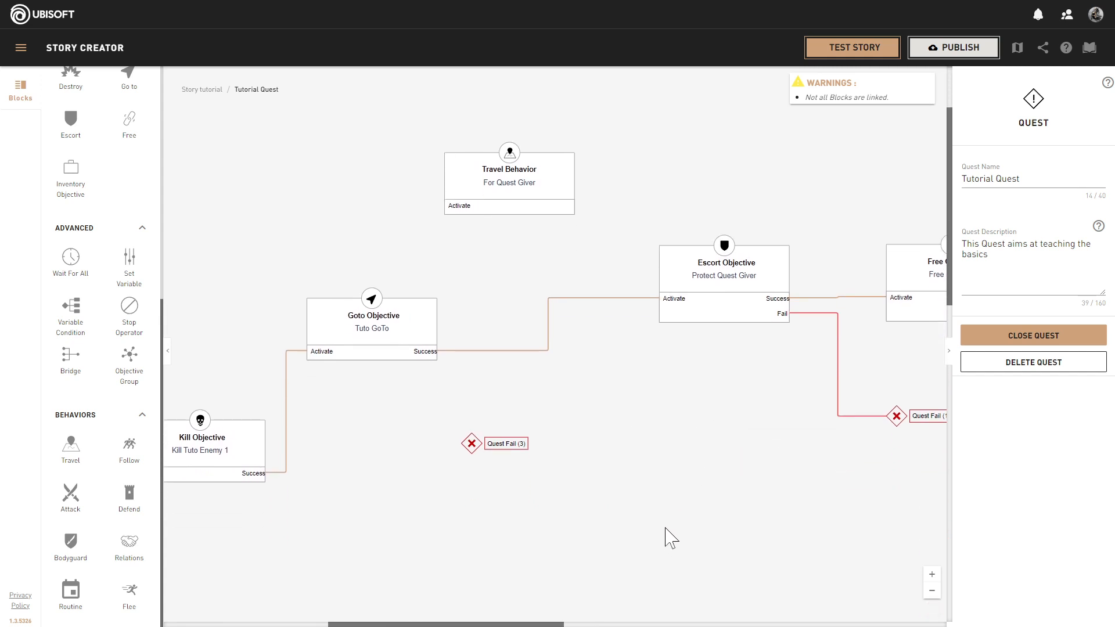
{"action": "scroll", "coordinate": [663, 527], "scroll_direction": "up", "scroll_amount": 1}
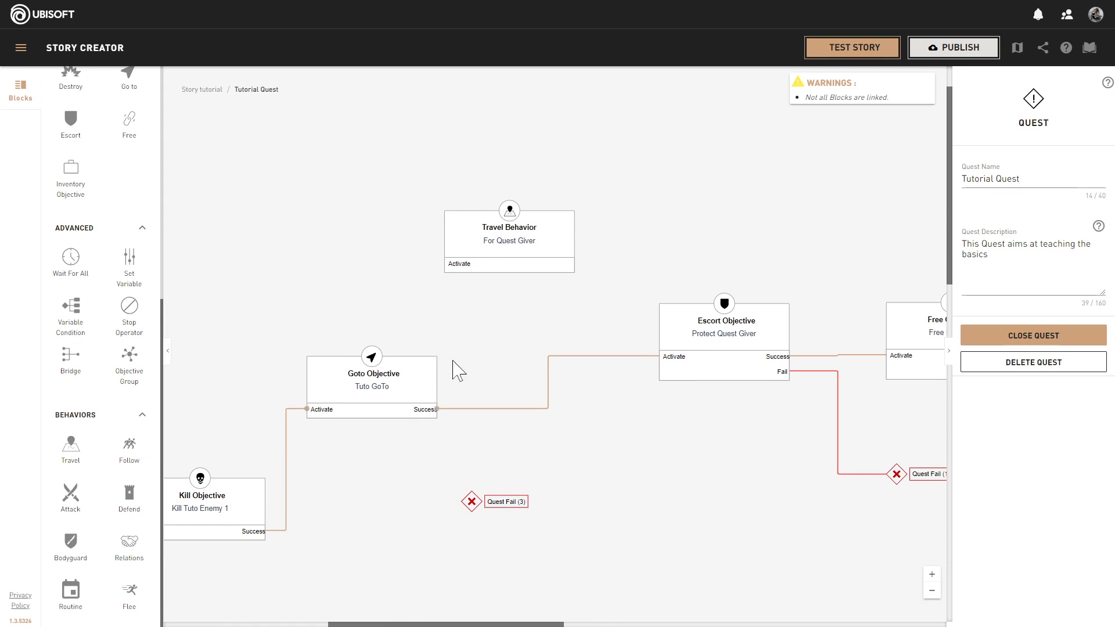
{"action": "left_click_drag", "start_coordinate": [472, 231], "coordinate": [329, 263]}
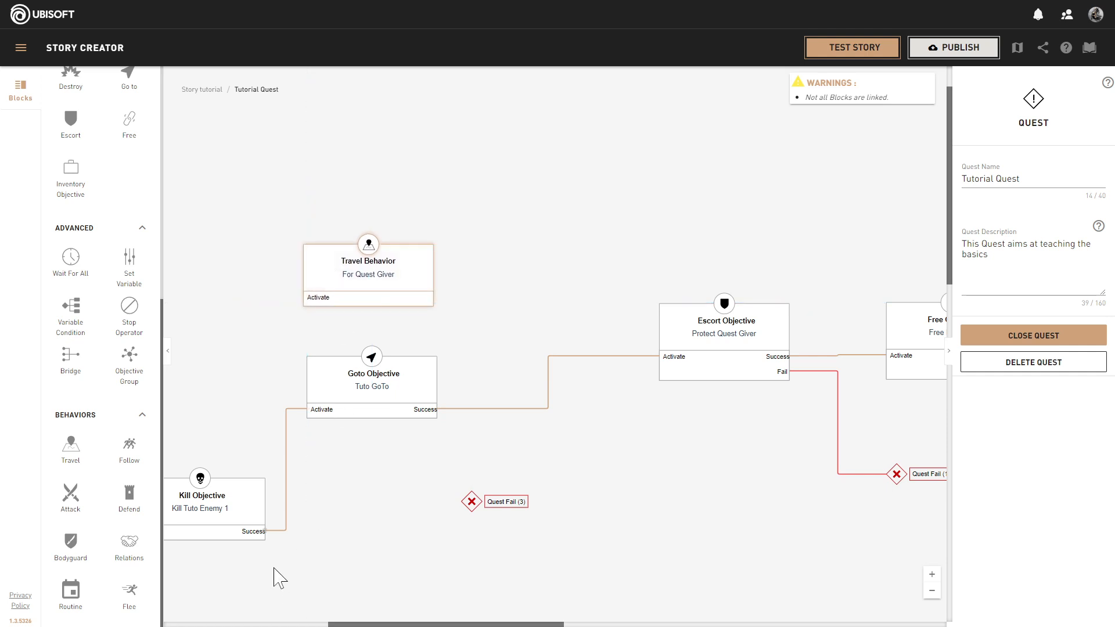
{"action": "left_click_drag", "start_coordinate": [265, 530], "coordinate": [303, 297]}
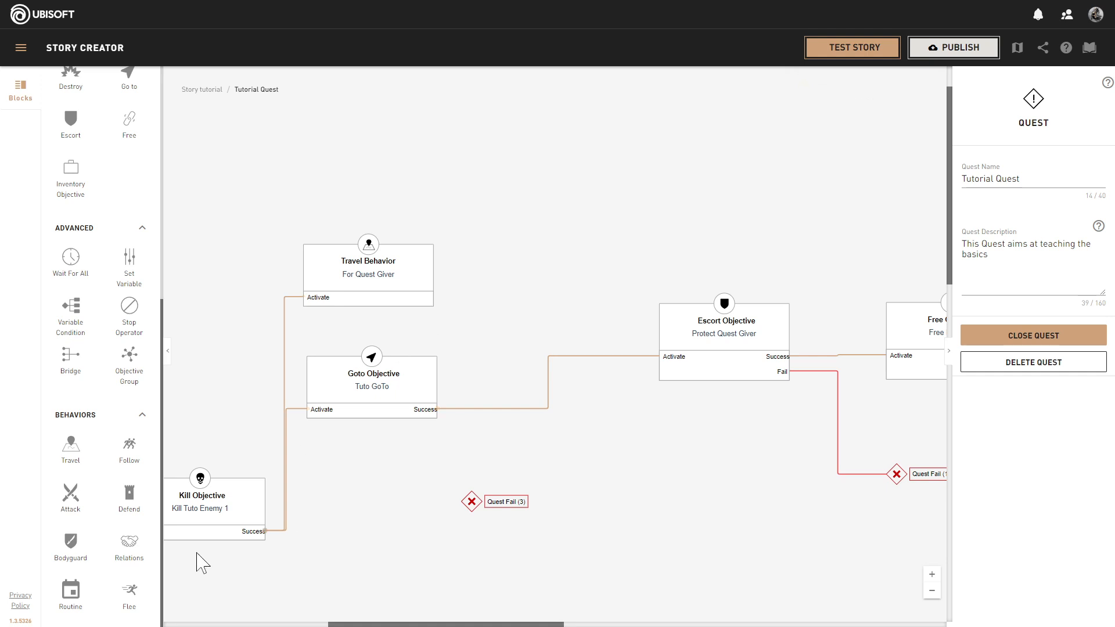
- Add a Follow Behavior for the Prisoner with the desired movement speed set to Fast, and validate it
{"action": "left_click_drag", "start_coordinate": [129, 447], "coordinate": [577, 203]}
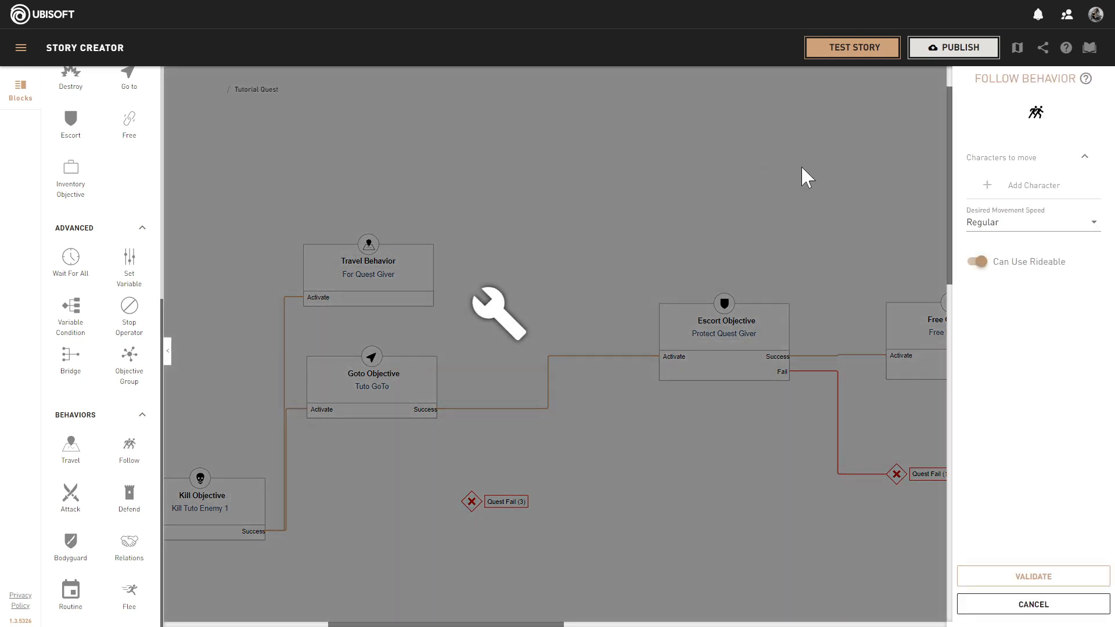
{"action": "left_click", "coordinate": [1033, 192]}
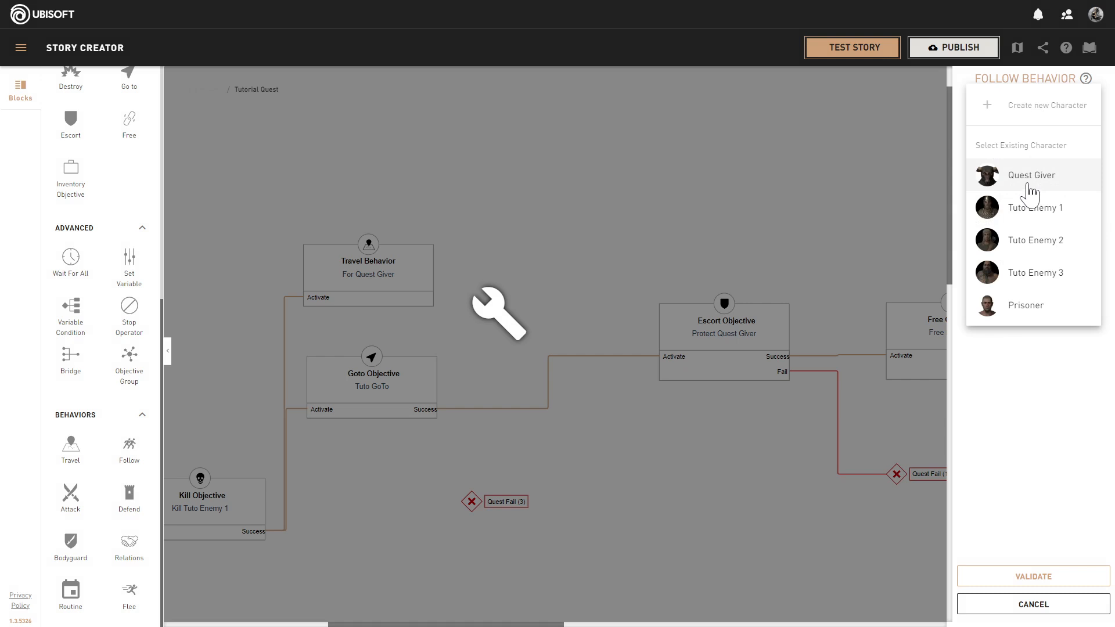
{"action": "left_click", "coordinate": [1027, 306]}
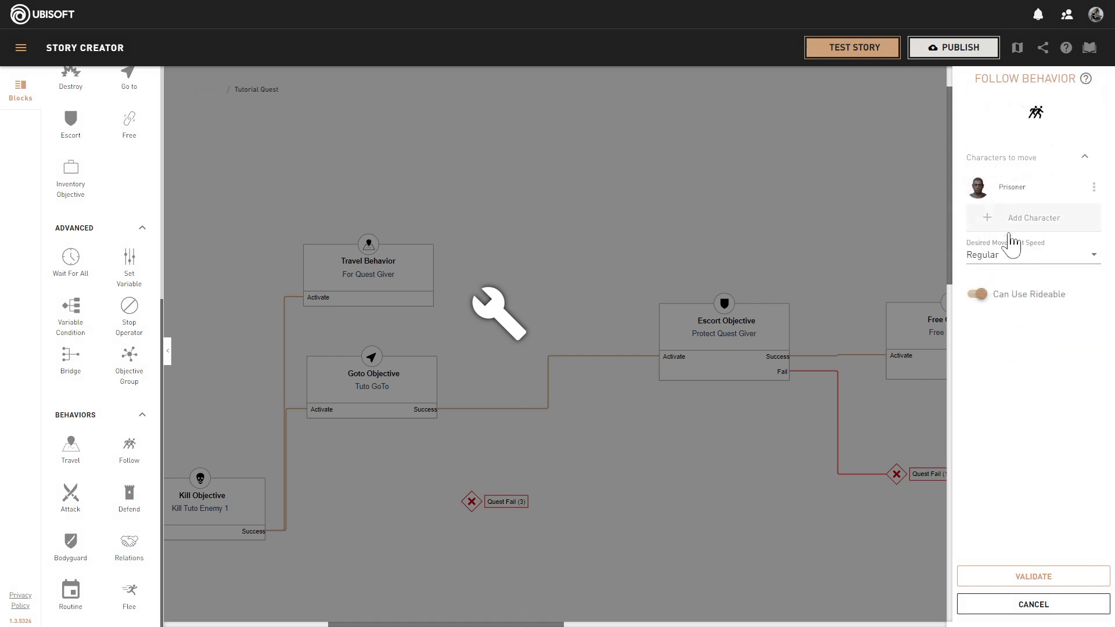
{"action": "left_click", "coordinate": [1018, 258]}
{"action": "left_click", "coordinate": [1000, 349]}
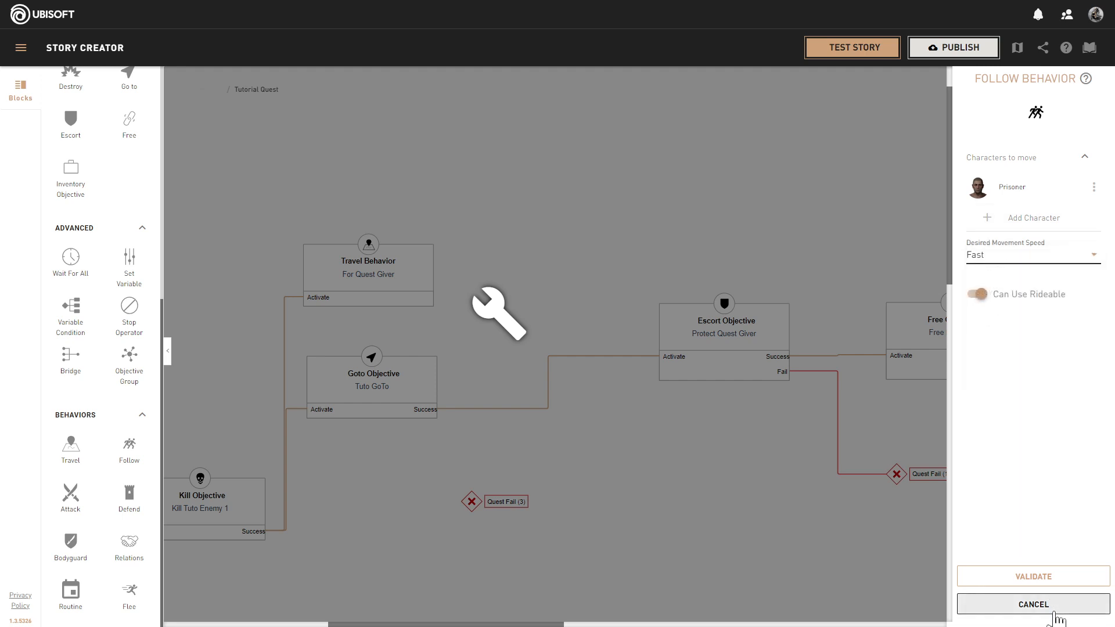
{"action": "left_click", "coordinate": [1046, 577]}
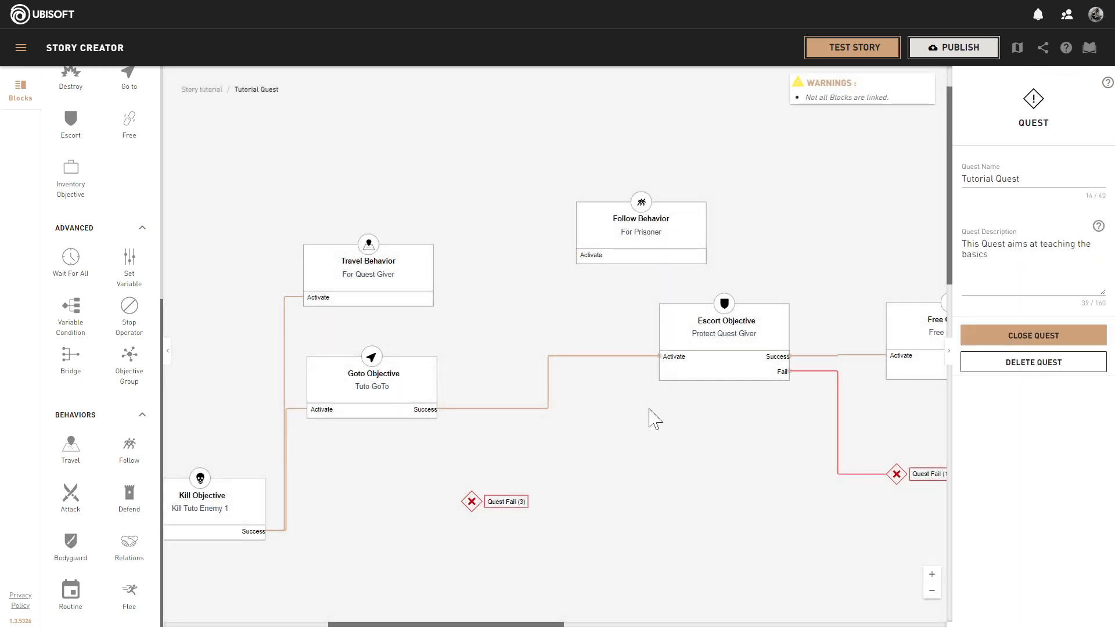
- Place the Follow Behavior above the Free Objective and link the Escort Objective's Success output to its Activate input
{"action": "left_click_drag", "start_coordinate": [438, 624], "coordinate": [545, 622]}
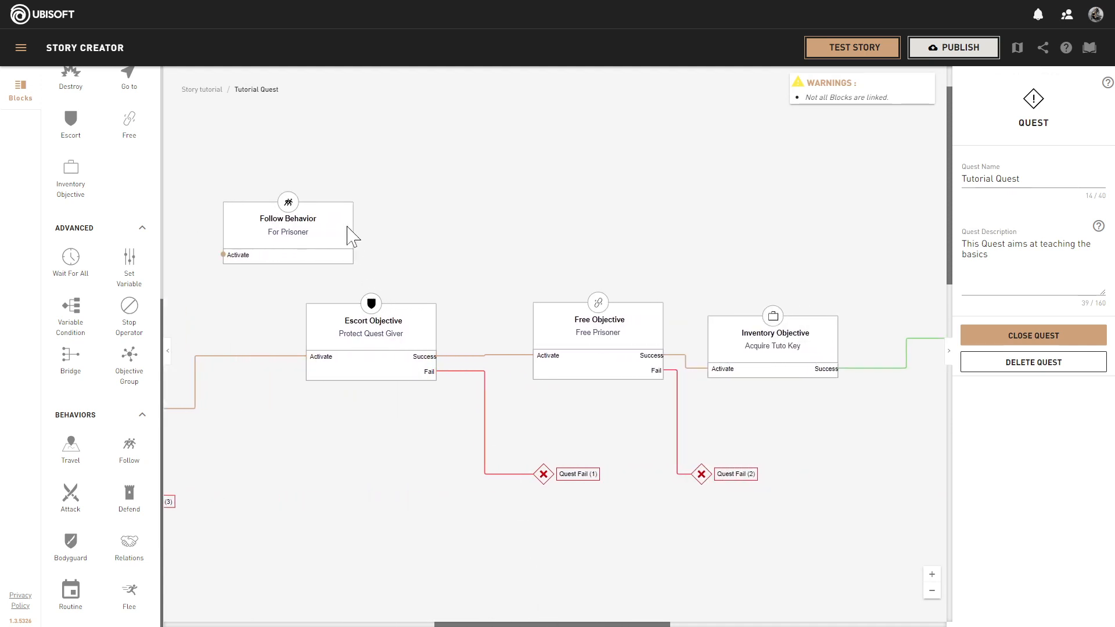
{"action": "left_click_drag", "start_coordinate": [344, 225], "coordinate": [639, 222]}
{"action": "left_click_drag", "start_coordinate": [434, 356], "coordinate": [527, 253]}
{"action": "left_click_drag", "start_coordinate": [622, 214], "coordinate": [627, 204]}
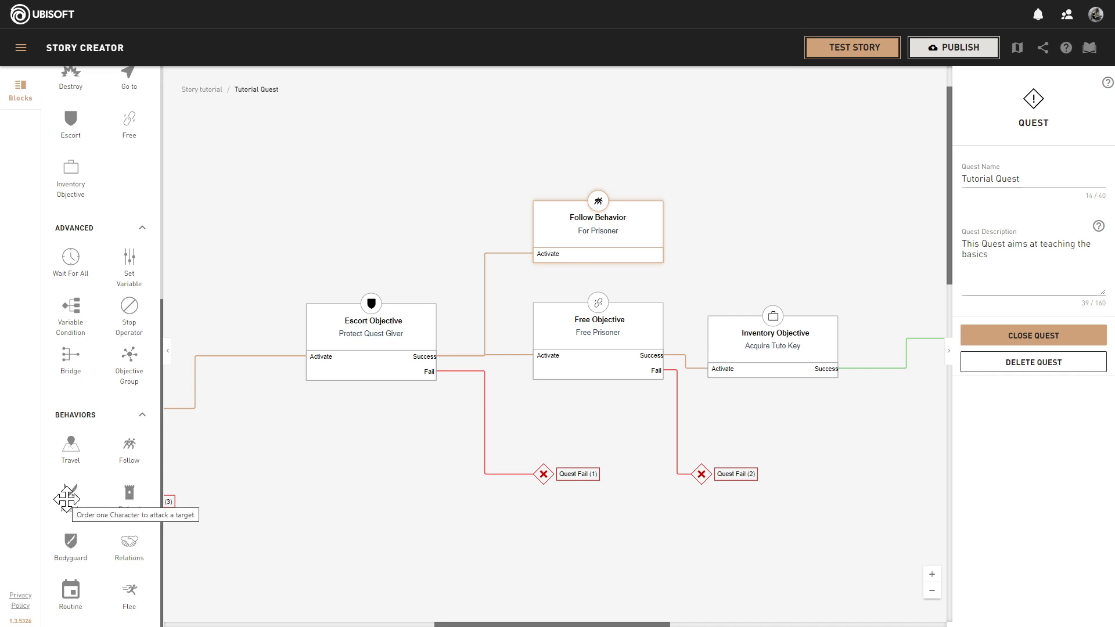
- Add an Attack Behavior above the Follow Behavior with Tuto Enemy 1 and Tuto Enemy 2 as the attacking characters
{"action": "left_click_drag", "start_coordinate": [76, 511], "coordinate": [555, 142]}
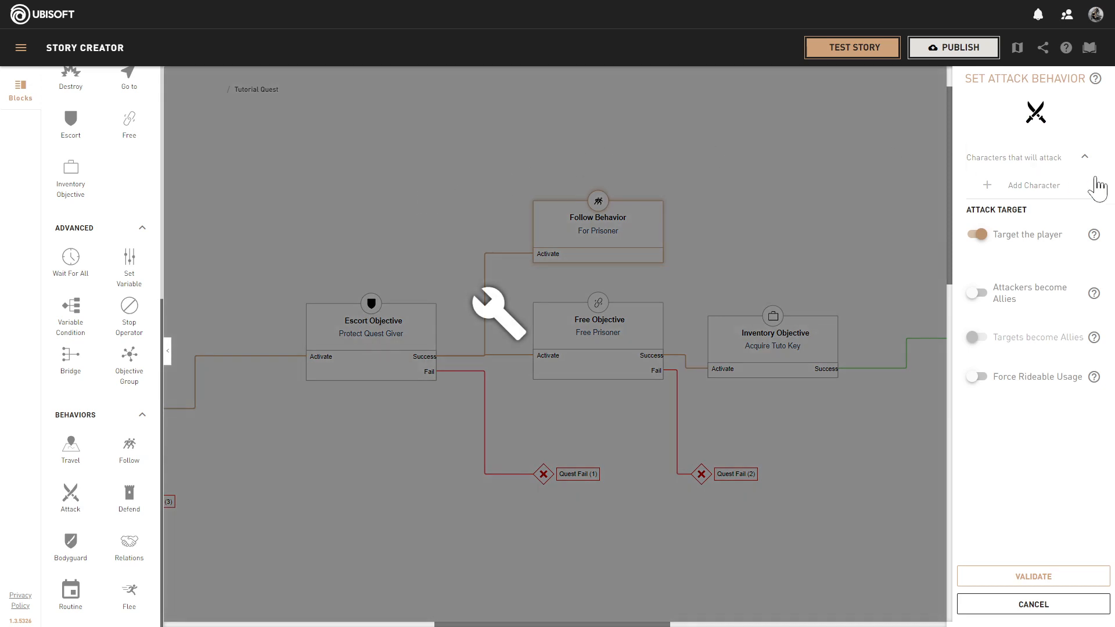
{"action": "left_click", "coordinate": [1034, 187]}
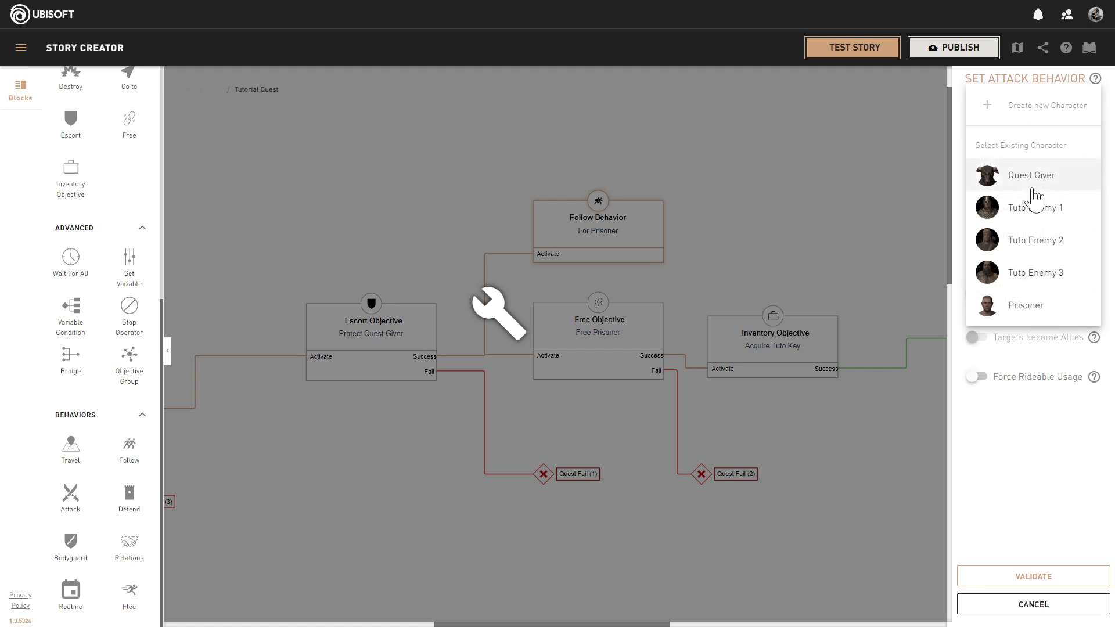
{"action": "left_click", "coordinate": [1037, 243]}
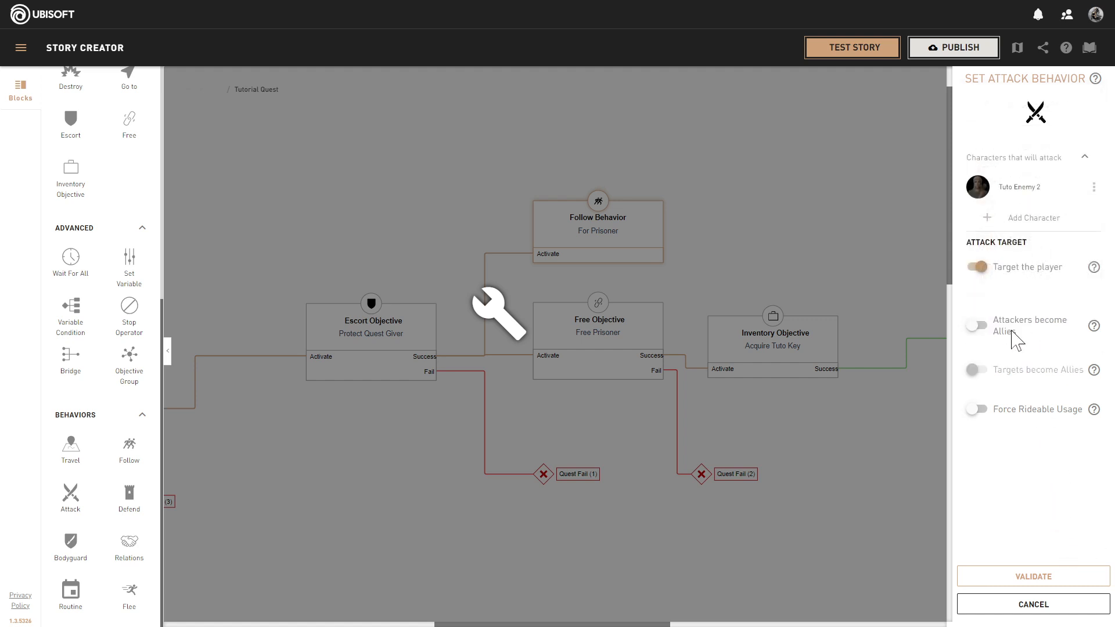
{"action": "left_click", "coordinate": [1020, 218]}
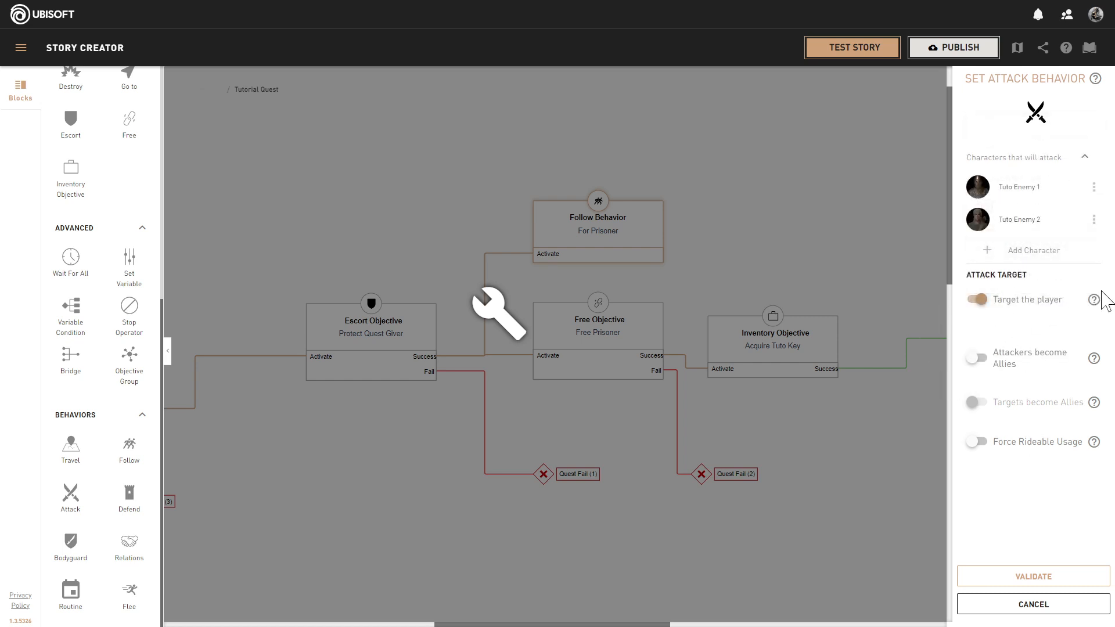
- Turn off targeting the player, add the Prisoner as the character to attack, and validate the Attack Behavior
{"action": "left_click", "coordinate": [981, 305]}
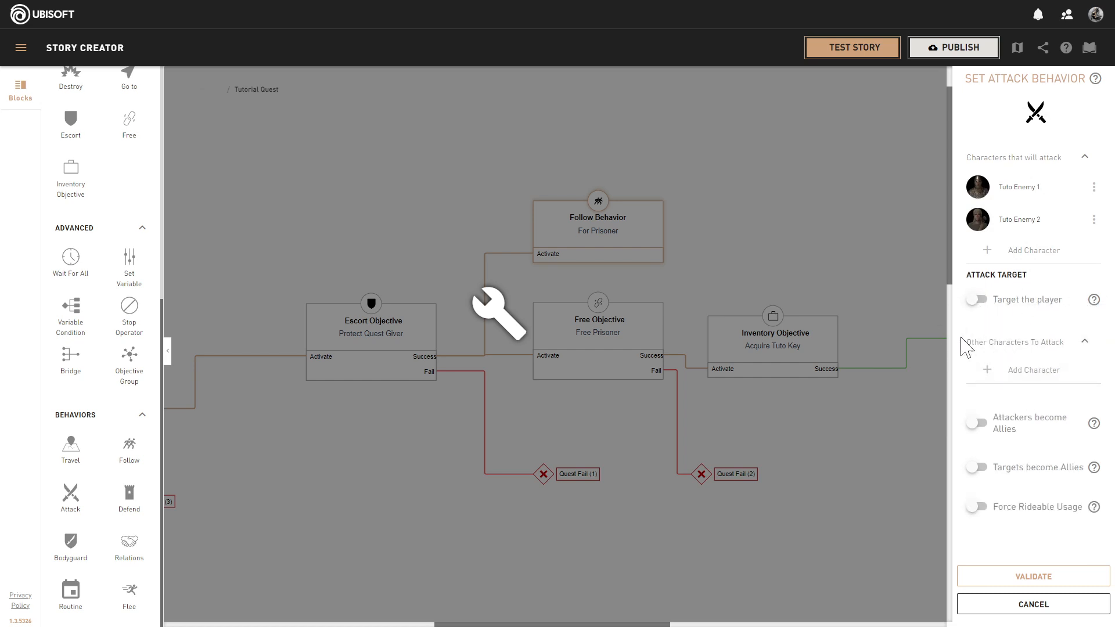
{"action": "left_click", "coordinate": [1043, 375]}
{"action": "left_click", "coordinate": [1031, 491]}
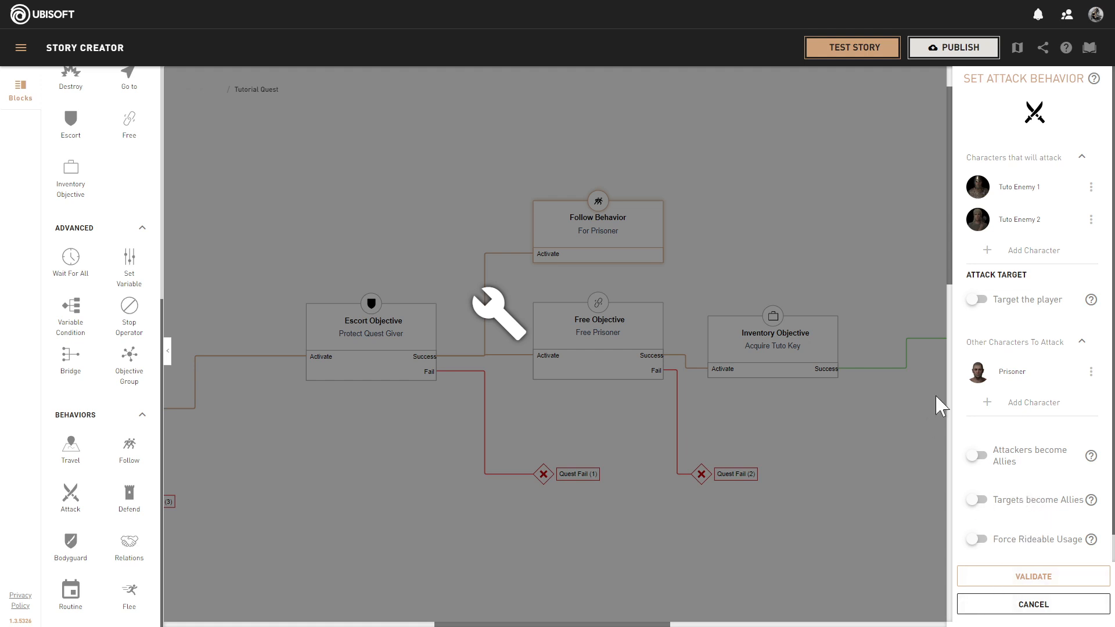
{"action": "left_click", "coordinate": [1033, 576]}
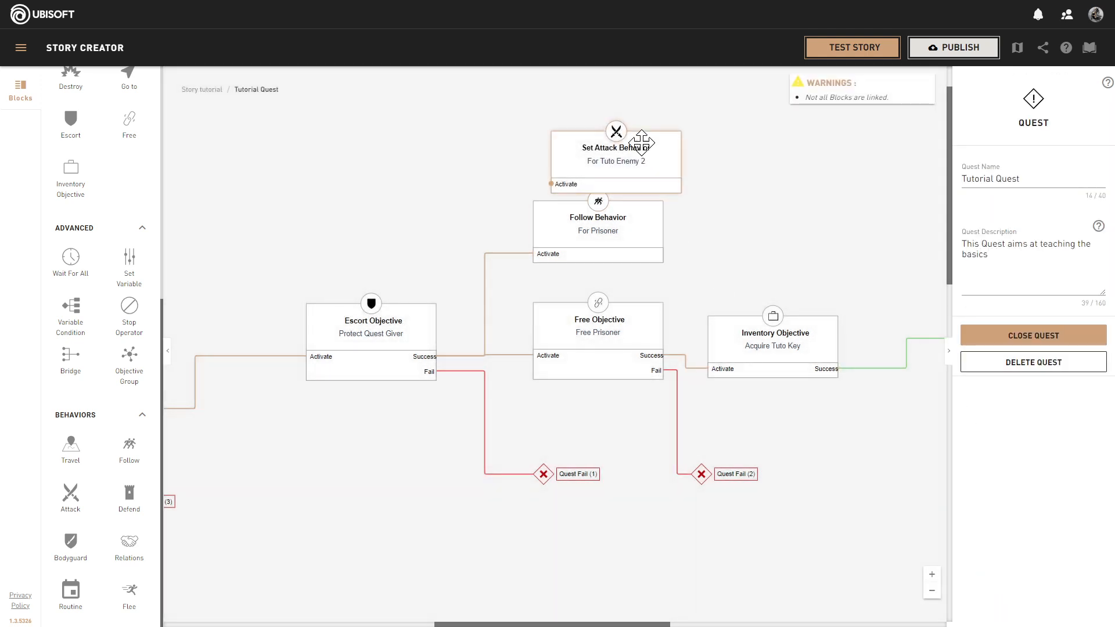
- Align the Set Attack Behavior above the Follow Behavior and link the Escort Objective's Success output to its Activate input
{"action": "left_click_drag", "start_coordinate": [641, 142], "coordinate": [623, 131]}
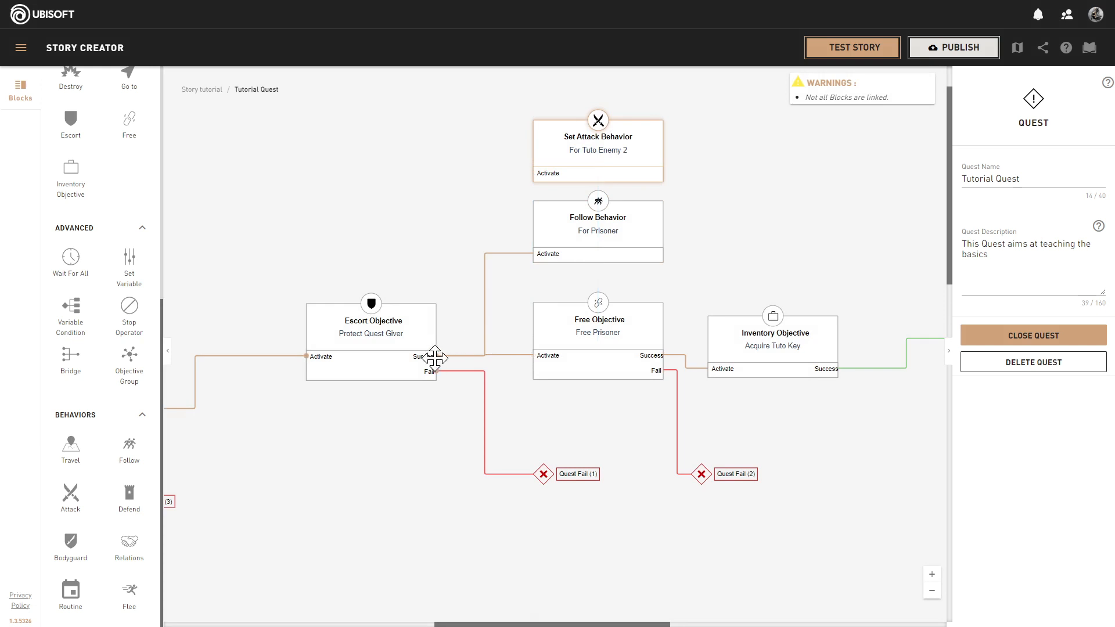
{"action": "left_click_drag", "start_coordinate": [435, 358], "coordinate": [534, 174]}
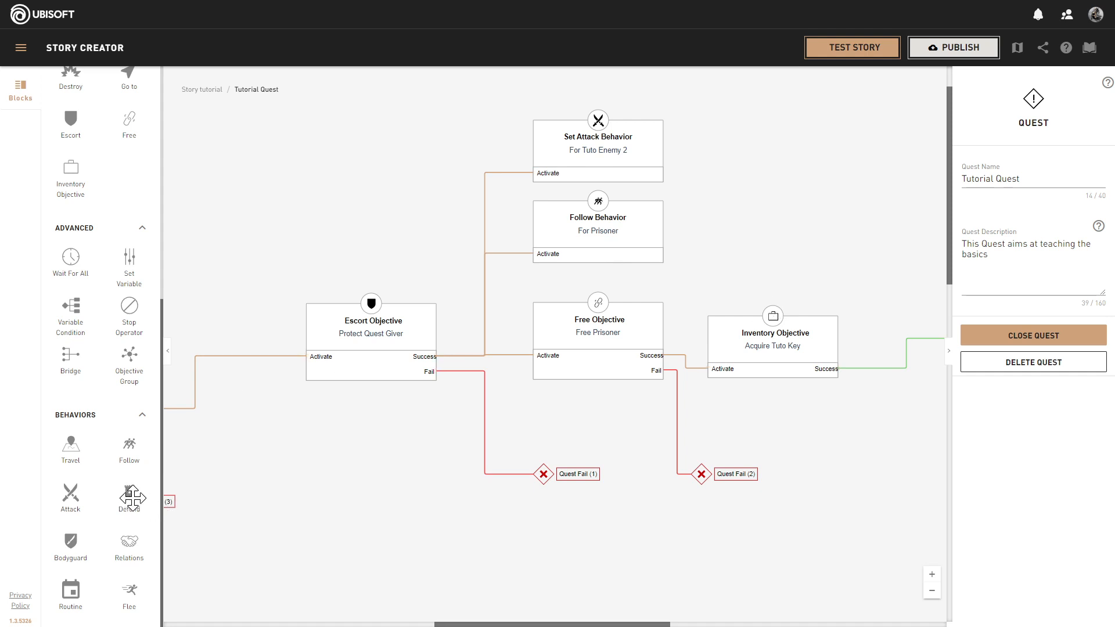
- Add a Defend Behavior below the Escort Objective with Tuto Enemy 3 as the defending character
{"action": "left_click_drag", "start_coordinate": [130, 496], "coordinate": [331, 491]}
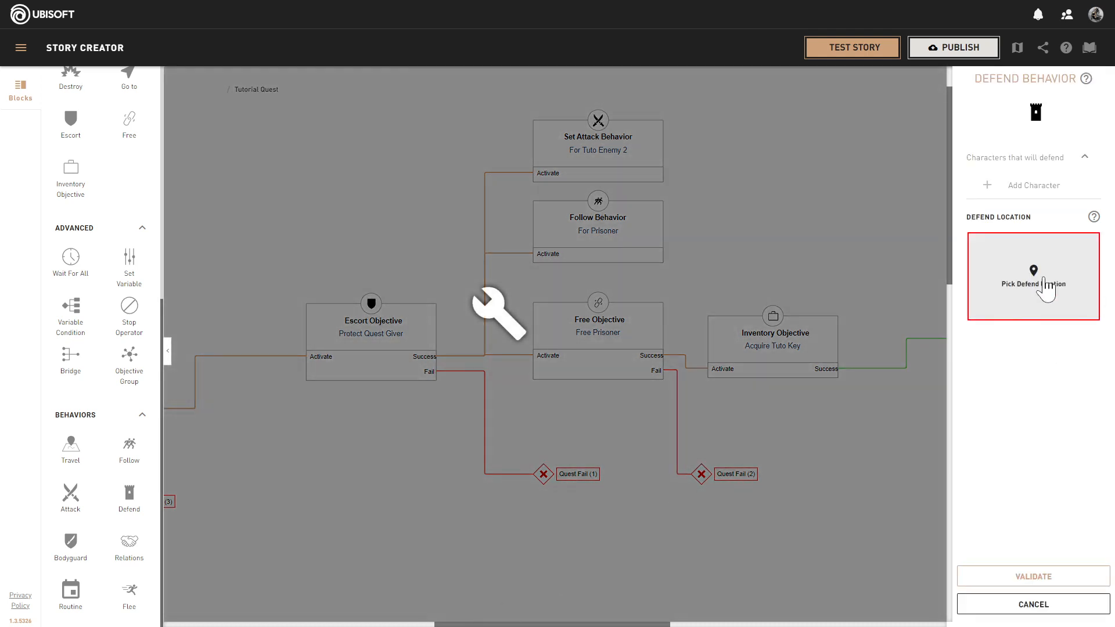
{"action": "left_click", "coordinate": [1018, 191]}
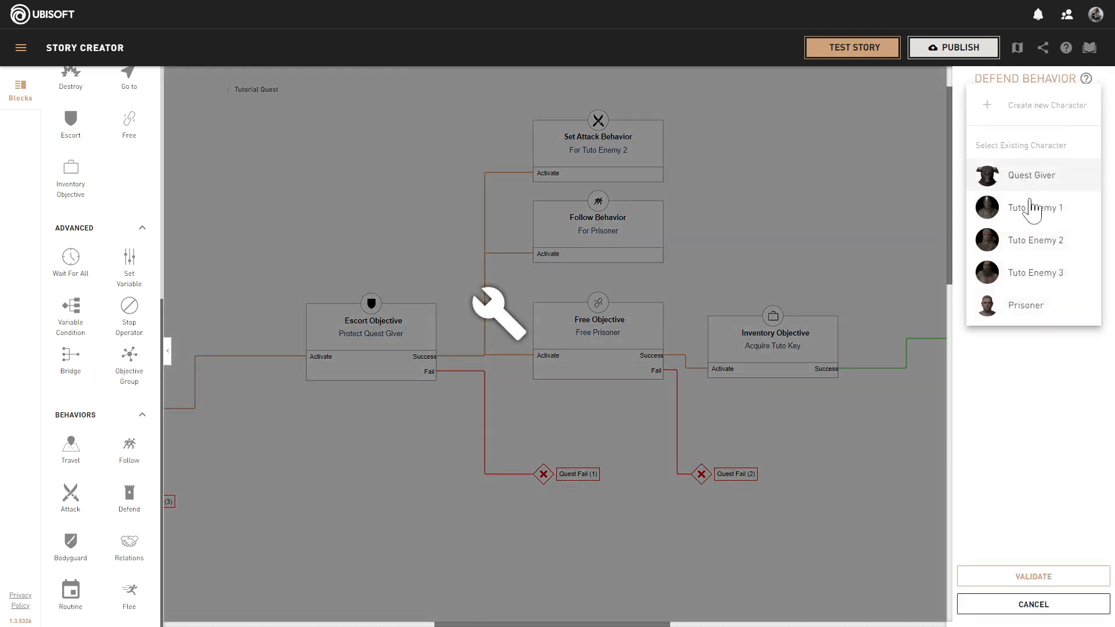
{"action": "left_click", "coordinate": [1031, 279]}
- Set the defend location to the guard spot beside the terraced crop fields, at about X -7082, Y 3580, and validate the Defend Behavior
{"action": "left_click", "coordinate": [1030, 324]}
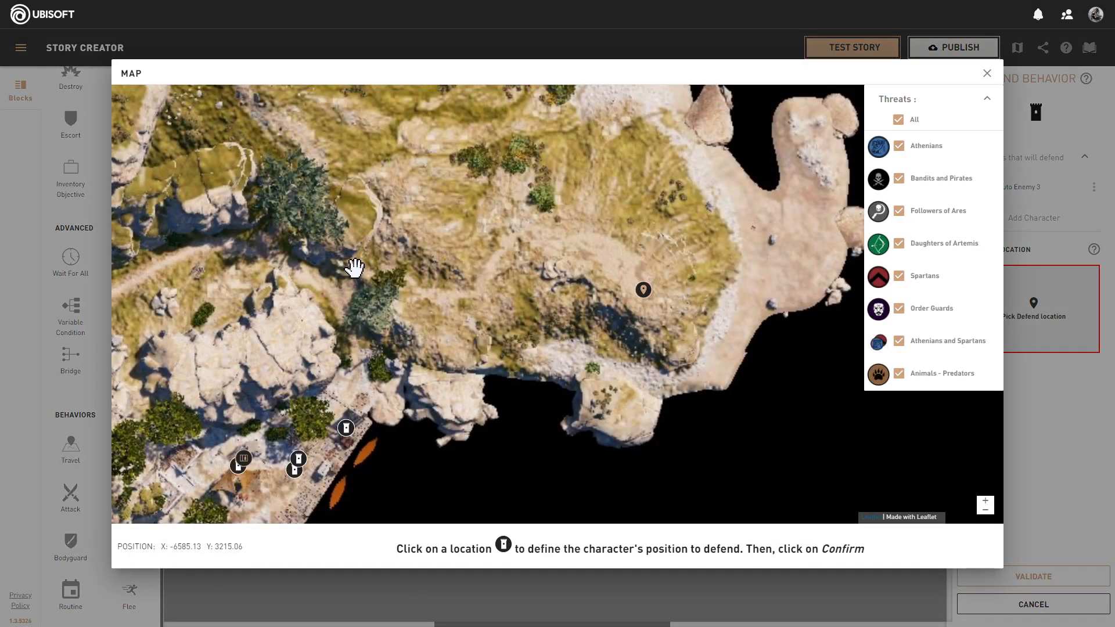
{"action": "scroll", "coordinate": [354, 267], "scroll_direction": "down", "scroll_amount": 3}
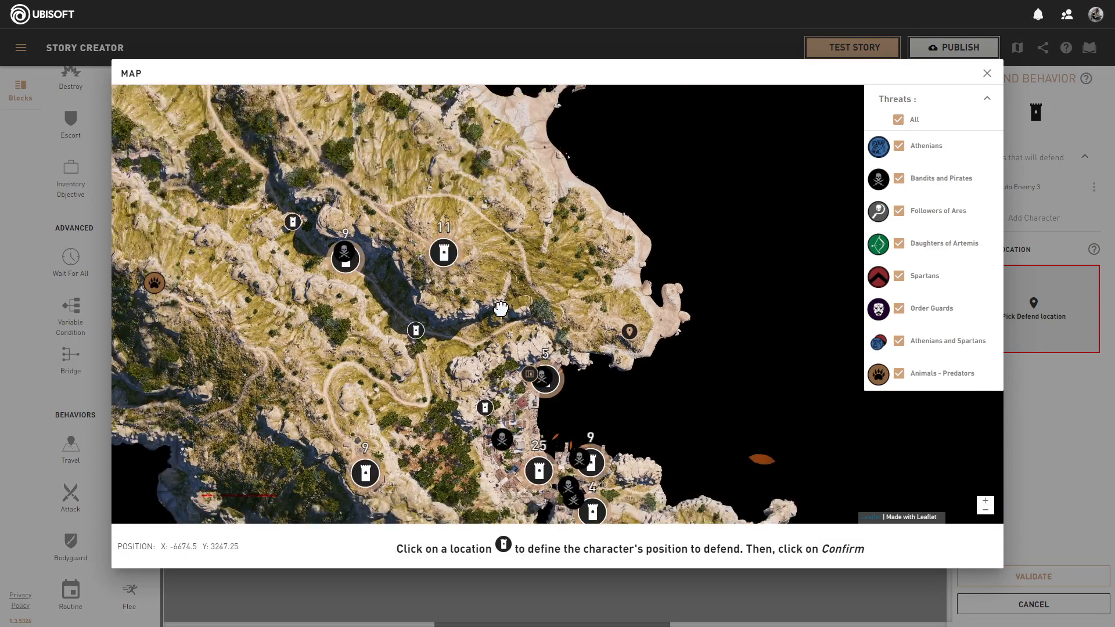
{"action": "left_click_drag", "start_coordinate": [500, 309], "coordinate": [697, 360]}
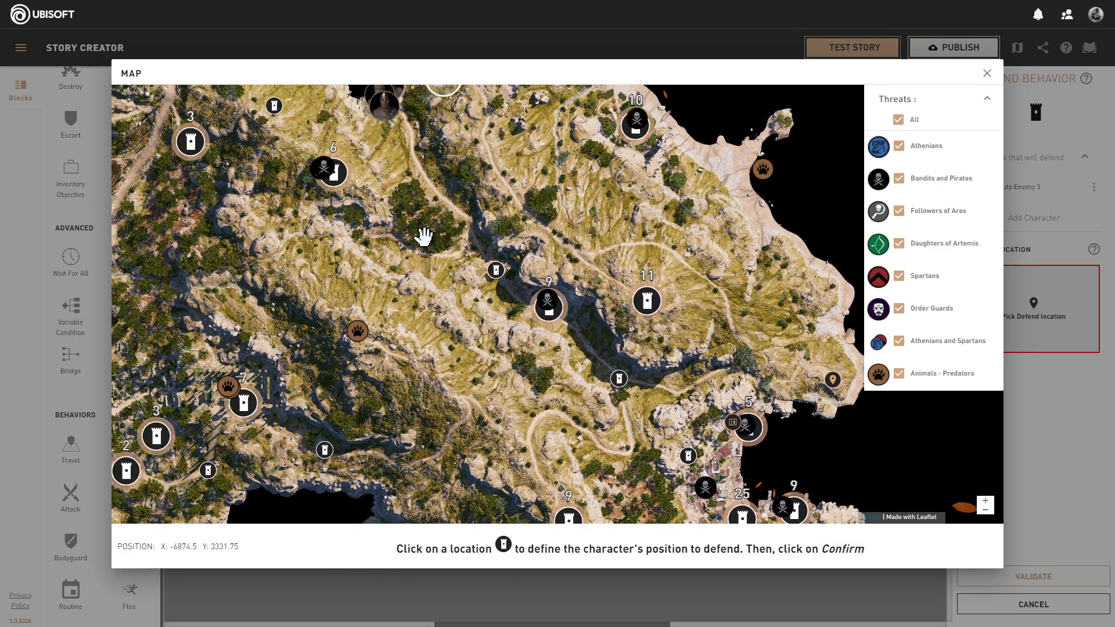
{"action": "left_click_drag", "start_coordinate": [423, 236], "coordinate": [371, 226]}
{"action": "scroll", "coordinate": [577, 406], "scroll_direction": "up", "scroll_amount": 2}
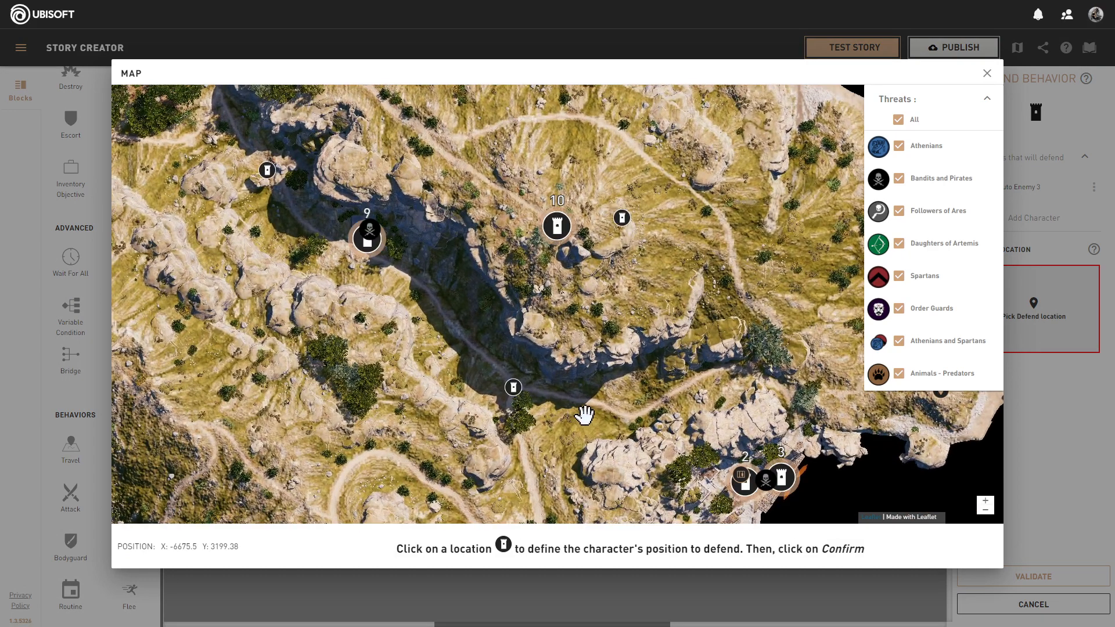
{"action": "left_click_drag", "start_coordinate": [585, 410], "coordinate": [503, 238]}
{"action": "scroll", "coordinate": [629, 322], "scroll_direction": "down", "scroll_amount": 2}
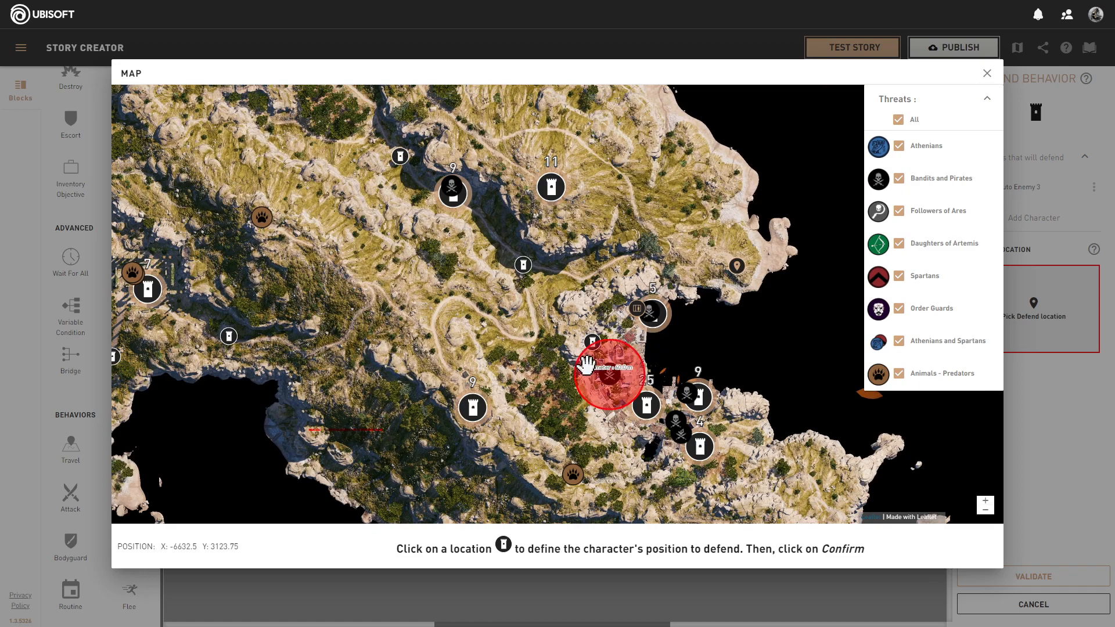
{"action": "scroll", "coordinate": [387, 270], "scroll_direction": "down", "scroll_amount": 1}
{"action": "left_click_drag", "start_coordinate": [366, 217], "coordinate": [475, 340]}
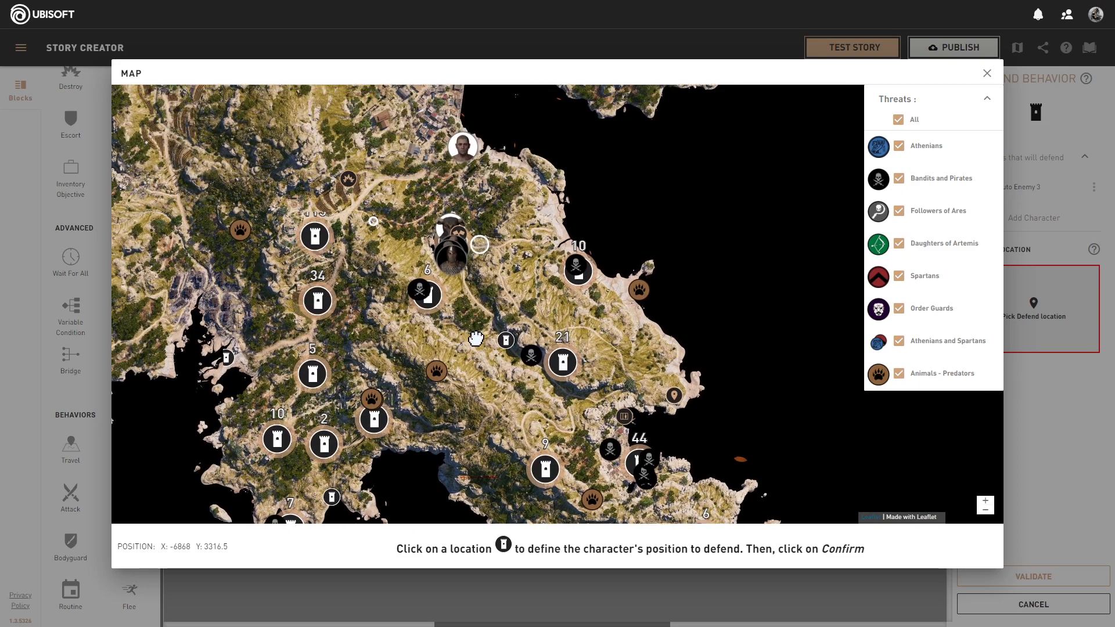
{"action": "left_click_drag", "start_coordinate": [380, 256], "coordinate": [452, 306]}
{"action": "scroll", "coordinate": [433, 270], "scroll_direction": "up", "scroll_amount": 4}
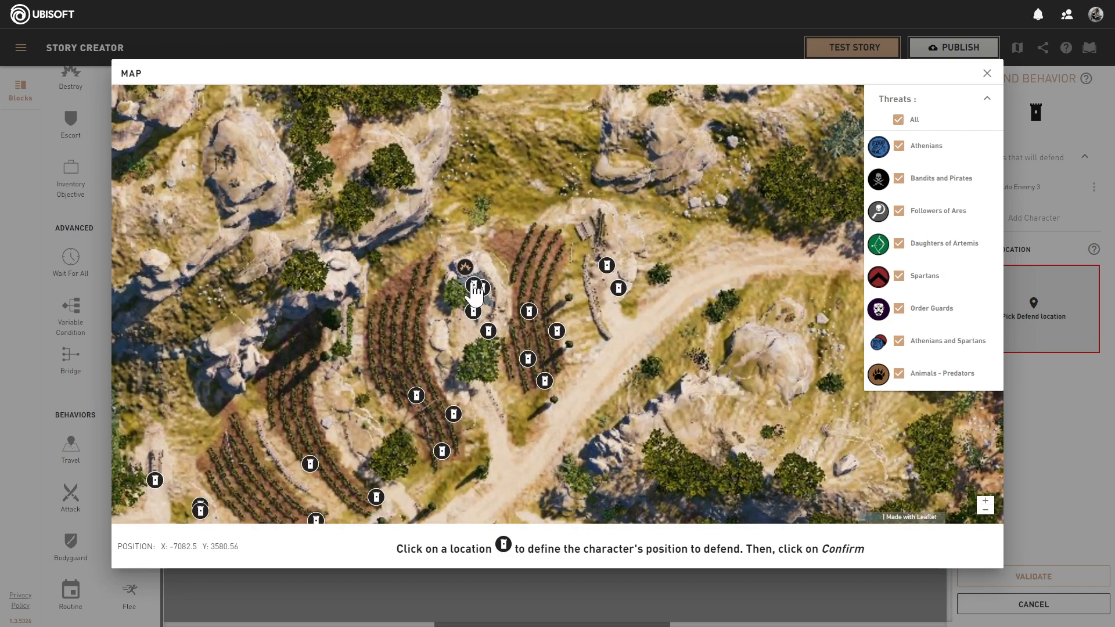
{"action": "left_click", "coordinate": [474, 286]}
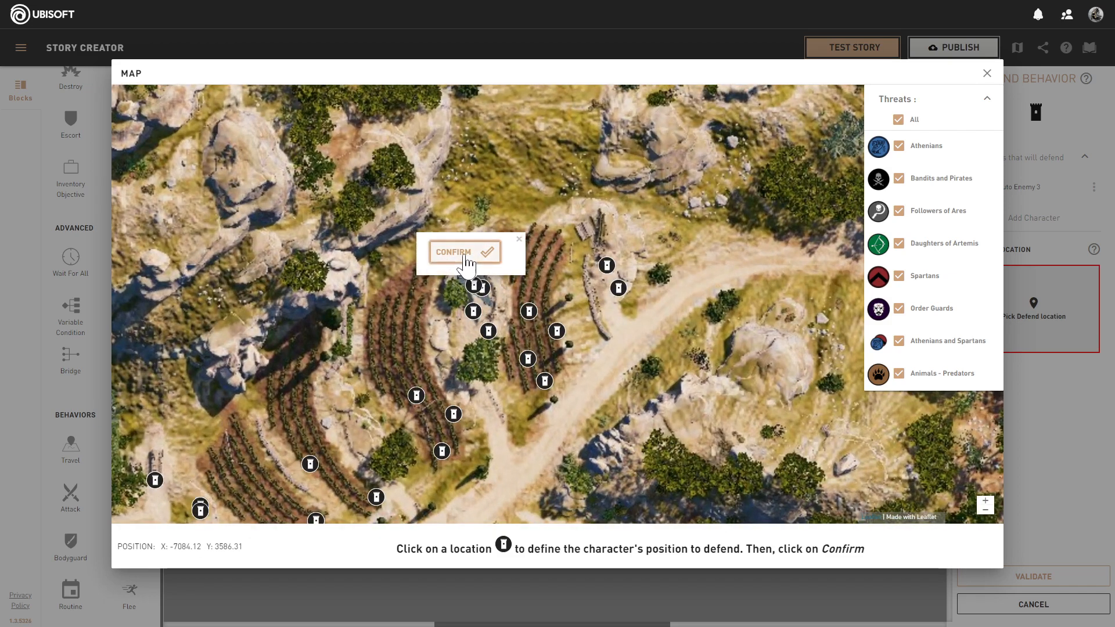
{"action": "left_click", "coordinate": [464, 256]}
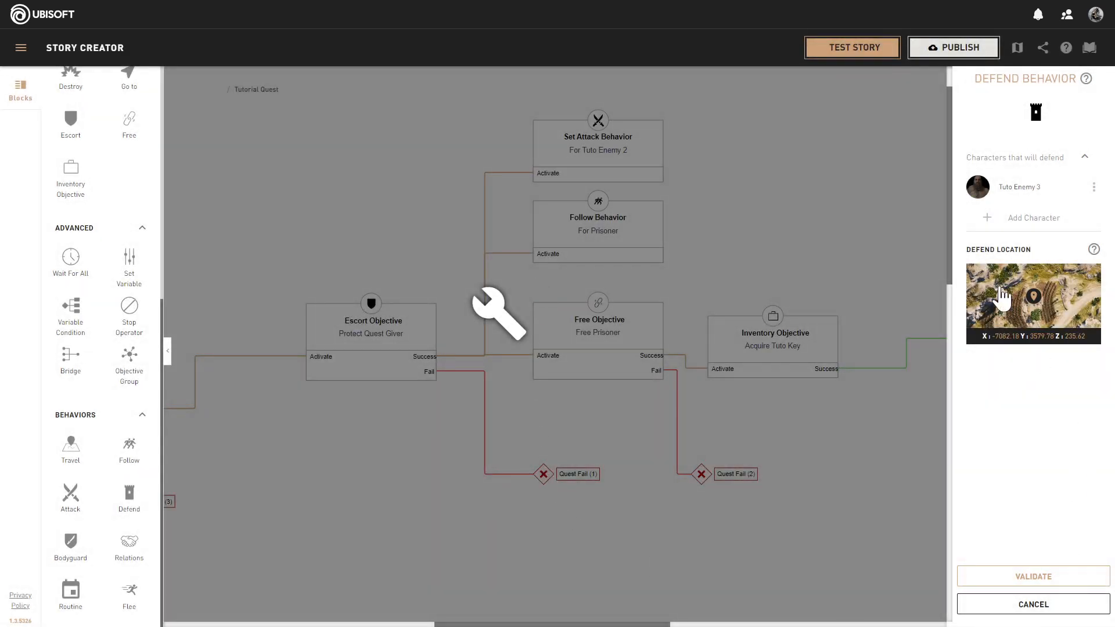
{"action": "left_click", "coordinate": [1019, 582]}
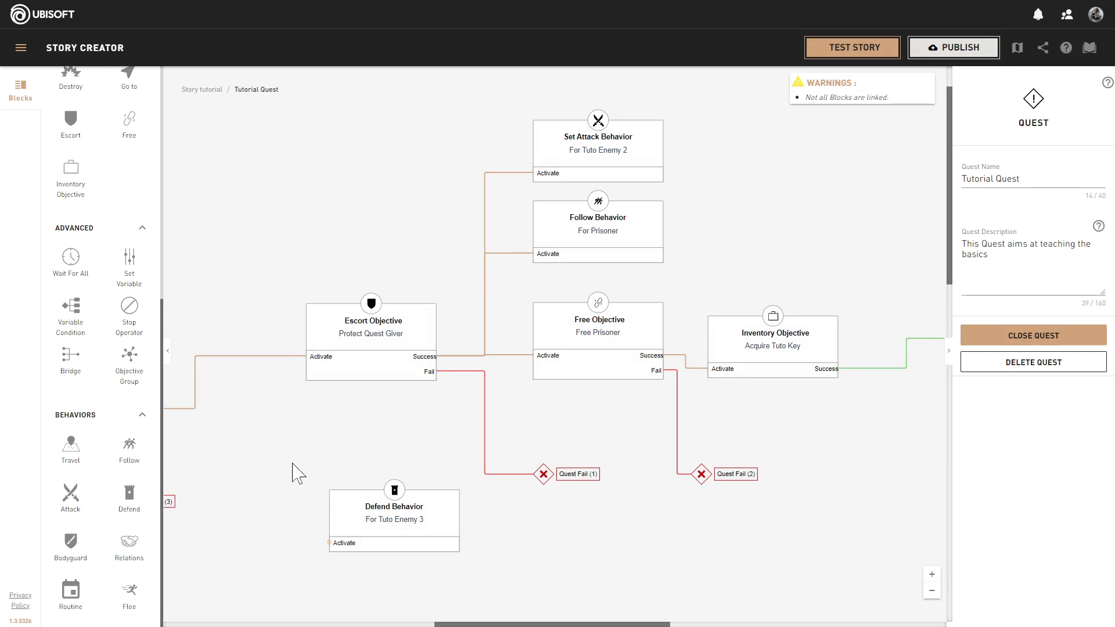
- Move the Defend Behavior above the Destroy Objective and link the Talk Starter's first Dialogue Output to its Activate input
{"action": "left_click_drag", "start_coordinate": [482, 624], "coordinate": [342, 610]}
{"action": "left_click_drag", "start_coordinate": [874, 494], "coordinate": [256, 260]}
{"action": "left_click_drag", "start_coordinate": [369, 625], "coordinate": [238, 606]}
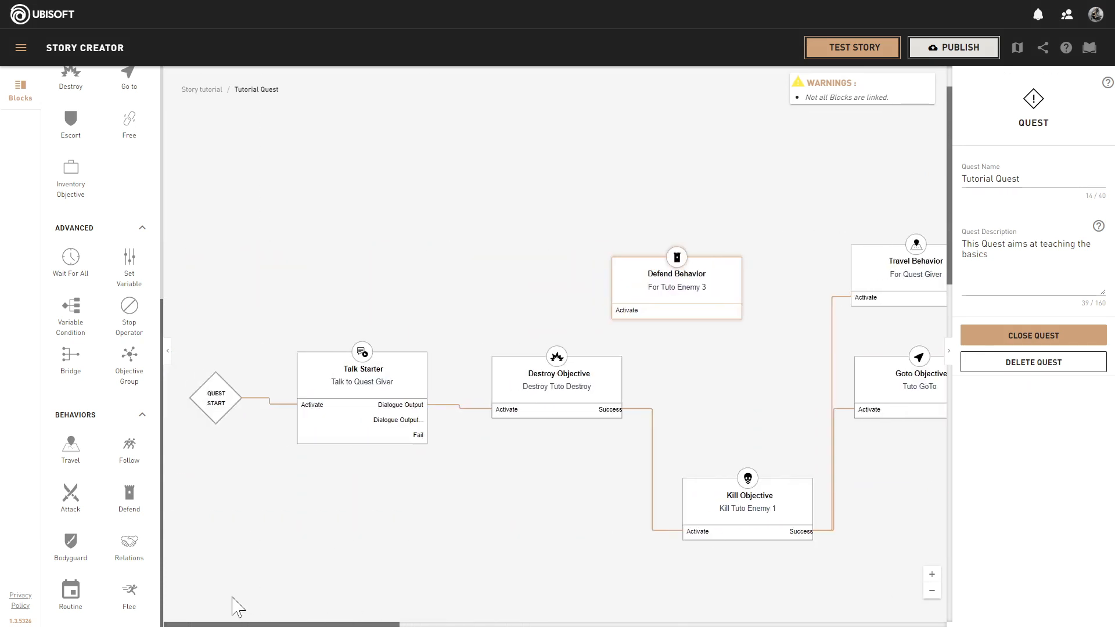
{"action": "left_click_drag", "start_coordinate": [613, 267], "coordinate": [493, 275]}
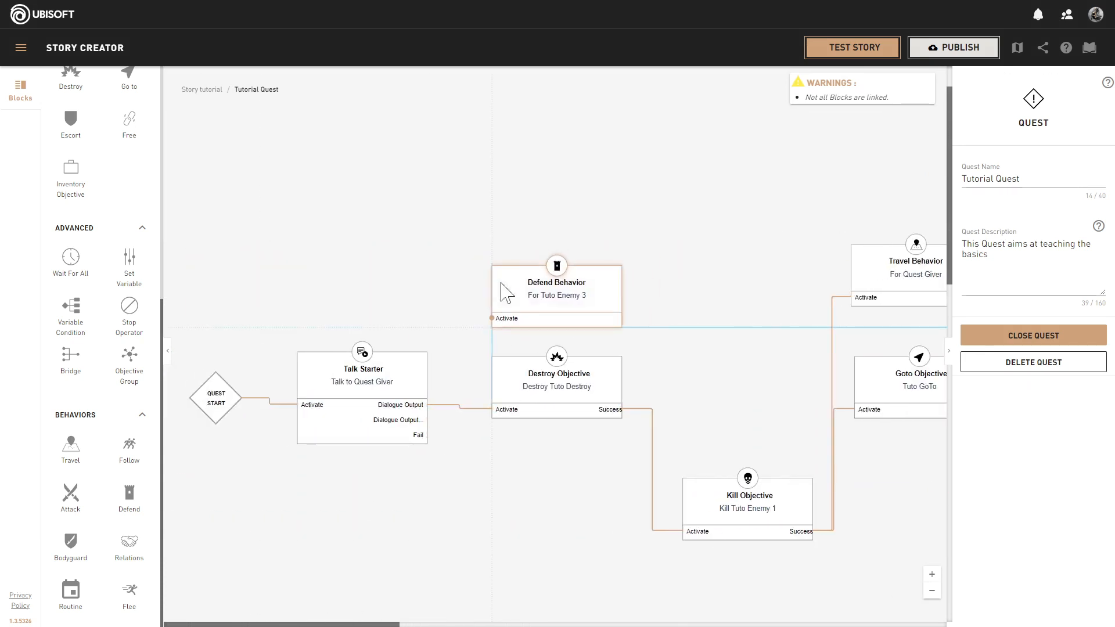
{"action": "left_click_drag", "start_coordinate": [427, 404], "coordinate": [492, 319]}
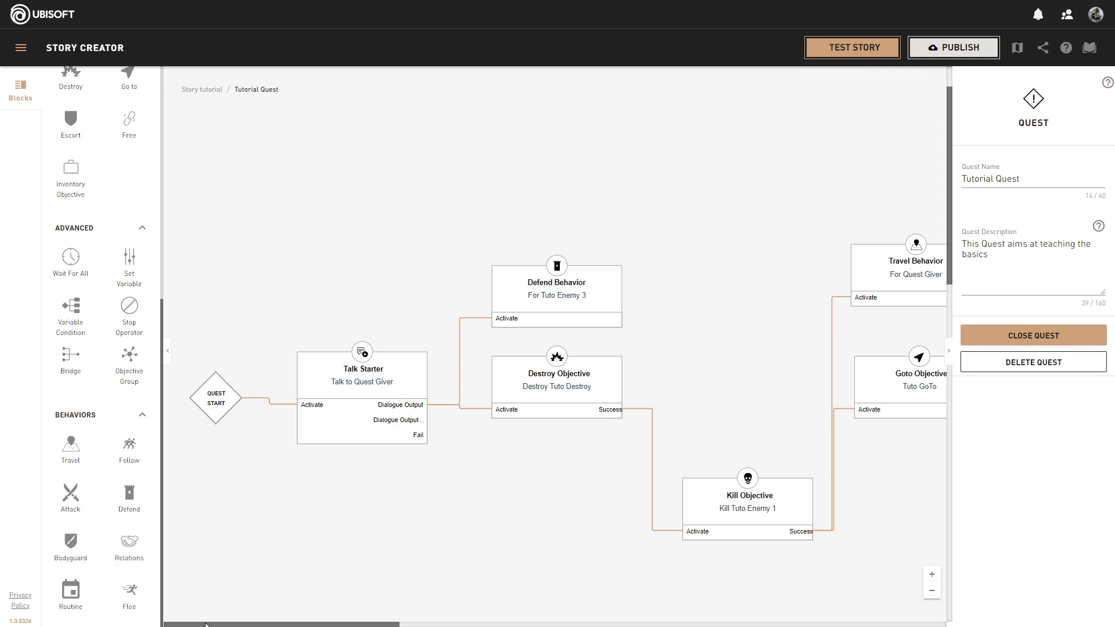
- Add a Bodyguard Behavior to the right of the Travel Behavior with Tuto Enemy 3 as the guarding character
{"action": "left_click_drag", "start_coordinate": [206, 624], "coordinate": [266, 626]}
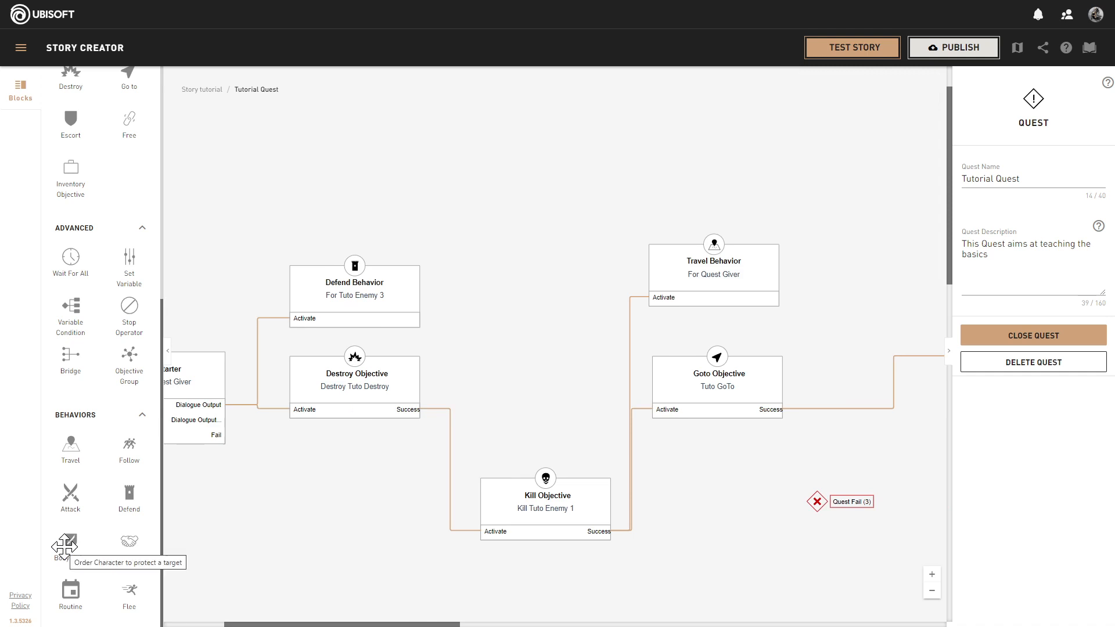
{"action": "left_click_drag", "start_coordinate": [64, 546], "coordinate": [916, 168]}
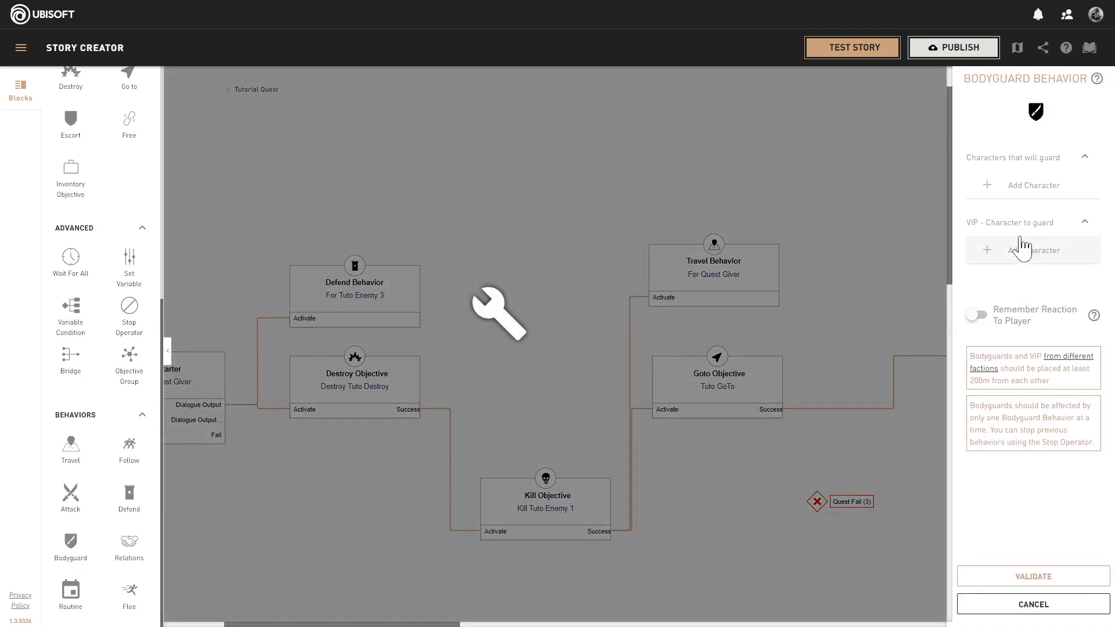
{"action": "left_click", "coordinate": [1031, 195]}
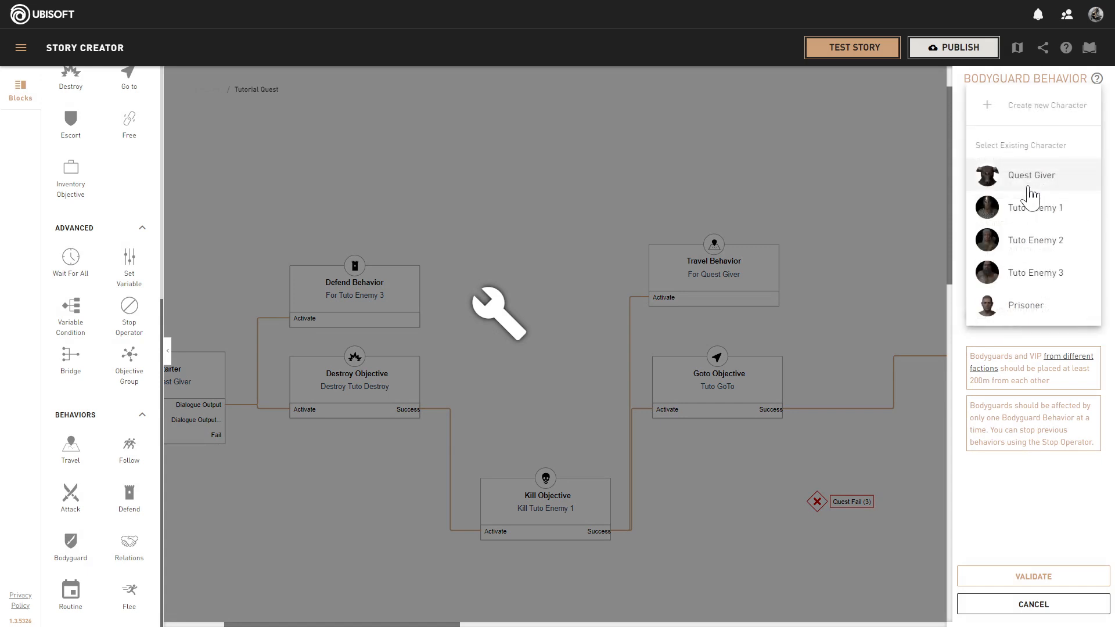
{"action": "left_click", "coordinate": [1029, 284]}
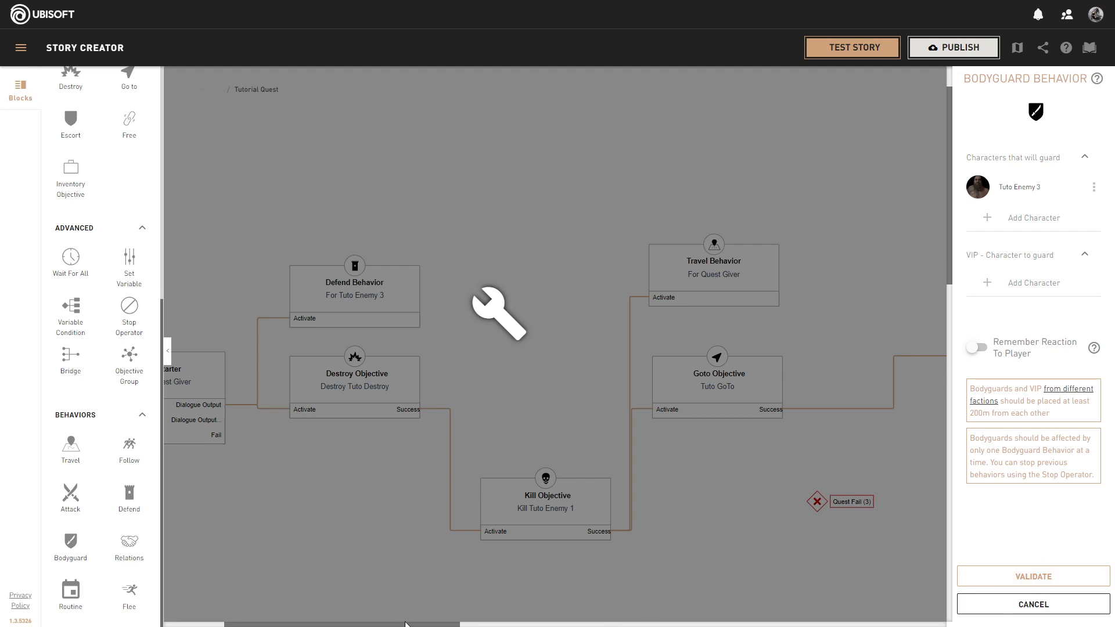
- Set the Prisoner as the VIP to guard, enable Remember Reaction To Player, and validate the Bodyguard Behavior
{"action": "left_click_drag", "start_coordinate": [405, 624], "coordinate": [588, 624]}
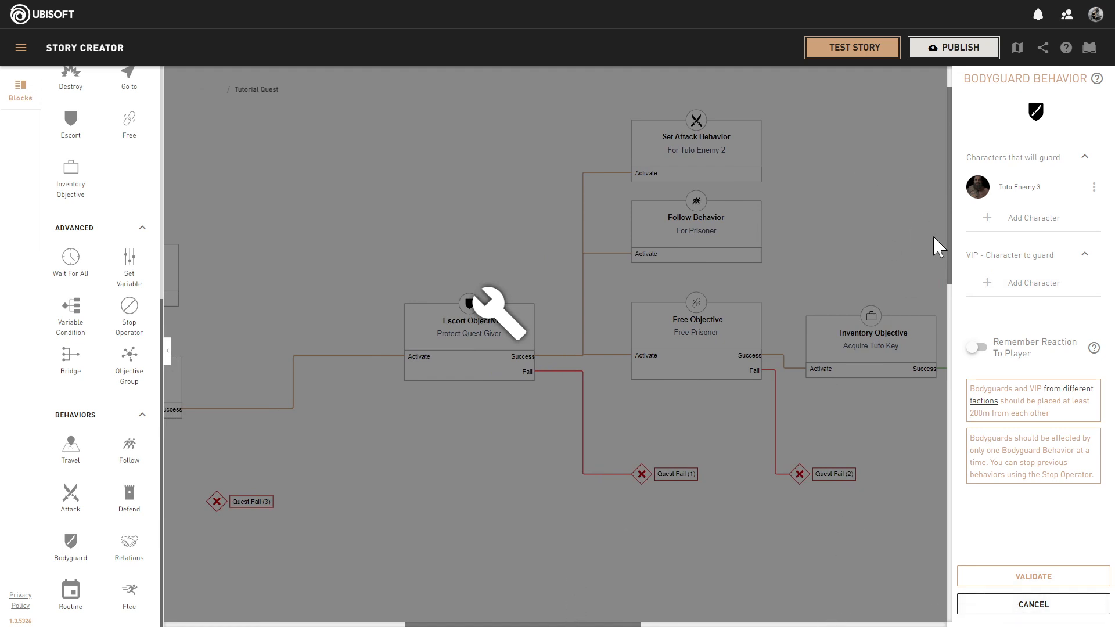
{"action": "left_click", "coordinate": [1017, 283]}
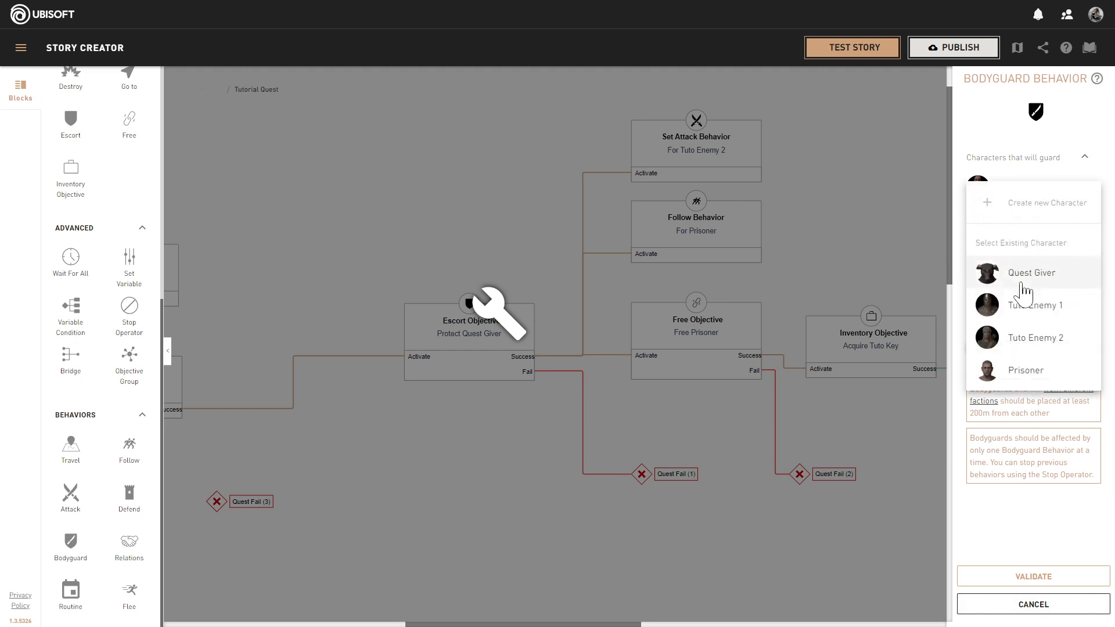
{"action": "left_click", "coordinate": [1008, 380]}
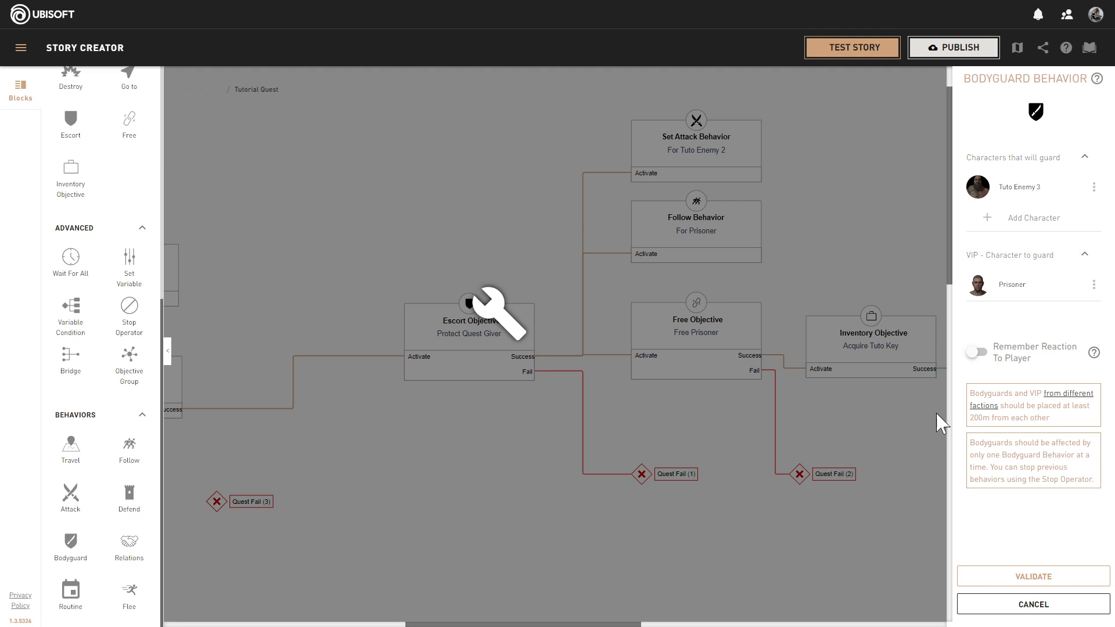
{"action": "left_click", "coordinate": [989, 360]}
{"action": "left_click", "coordinate": [1015, 577]}
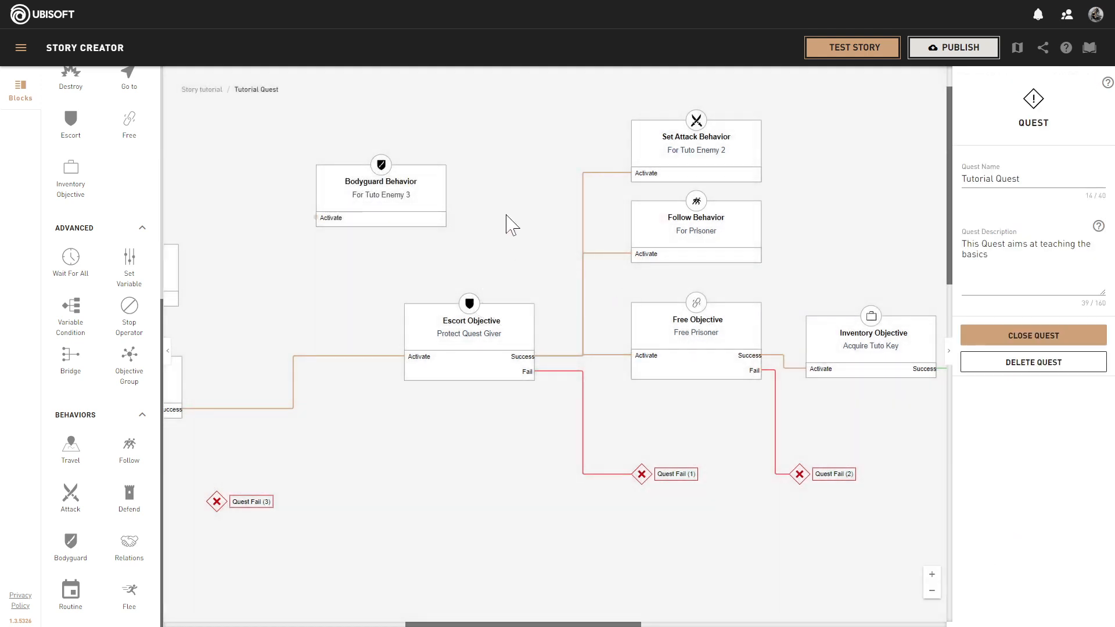
- Move the Bodyguard Behavior above and to the right of the Set Attack Behavior
{"action": "scroll", "coordinate": [871, 268], "scroll_direction": "up", "scroll_amount": 1}
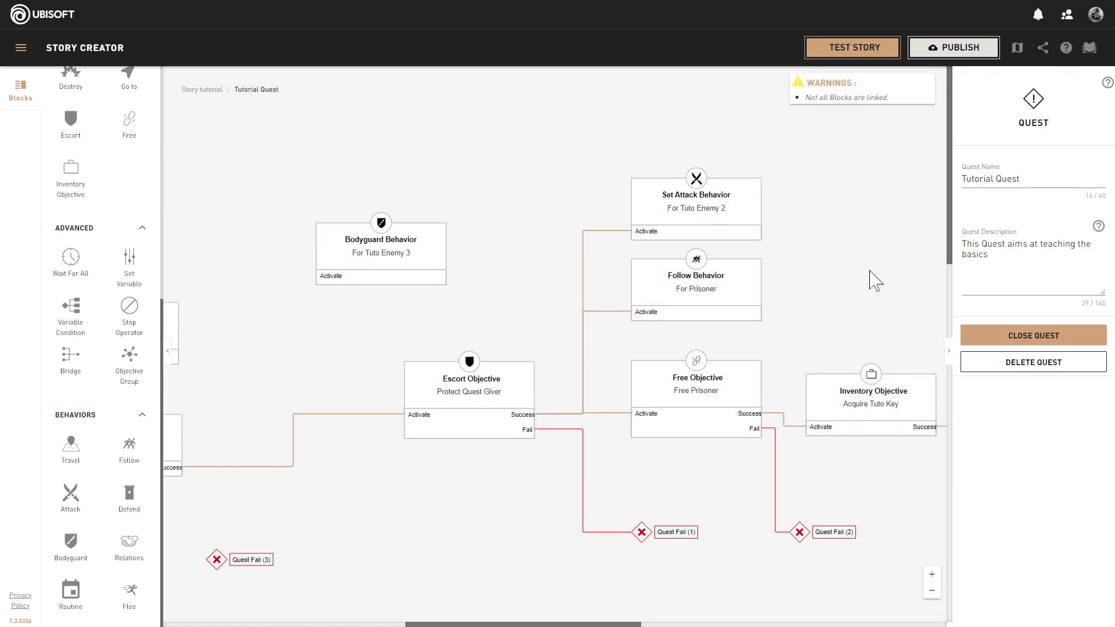
{"action": "left_click_drag", "start_coordinate": [425, 225], "coordinate": [869, 99]}
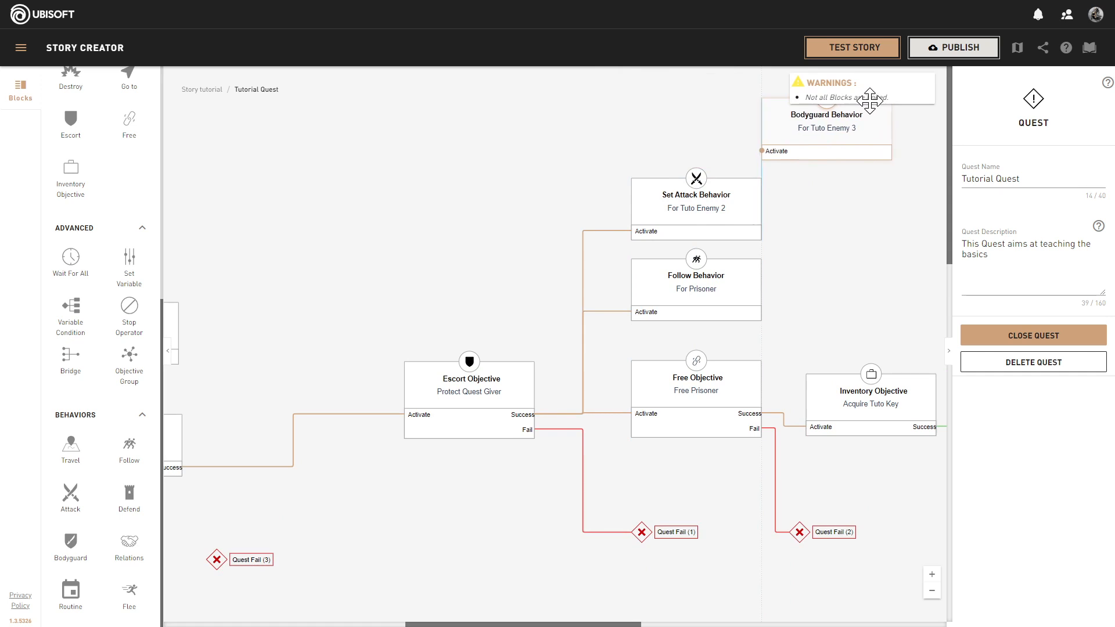
- Add a Relation Behavior above the Escort Objective and assign Tuto Enemy 3 as its character
{"action": "left_click_drag", "start_coordinate": [129, 543], "coordinate": [567, 130]}
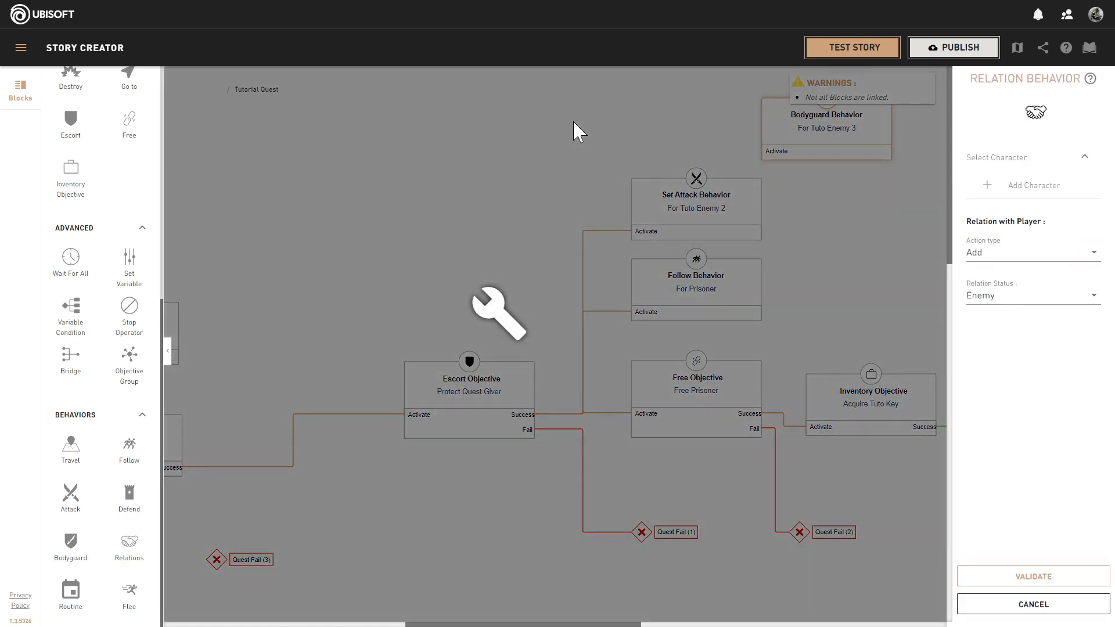
{"action": "left_click", "coordinate": [1038, 197]}
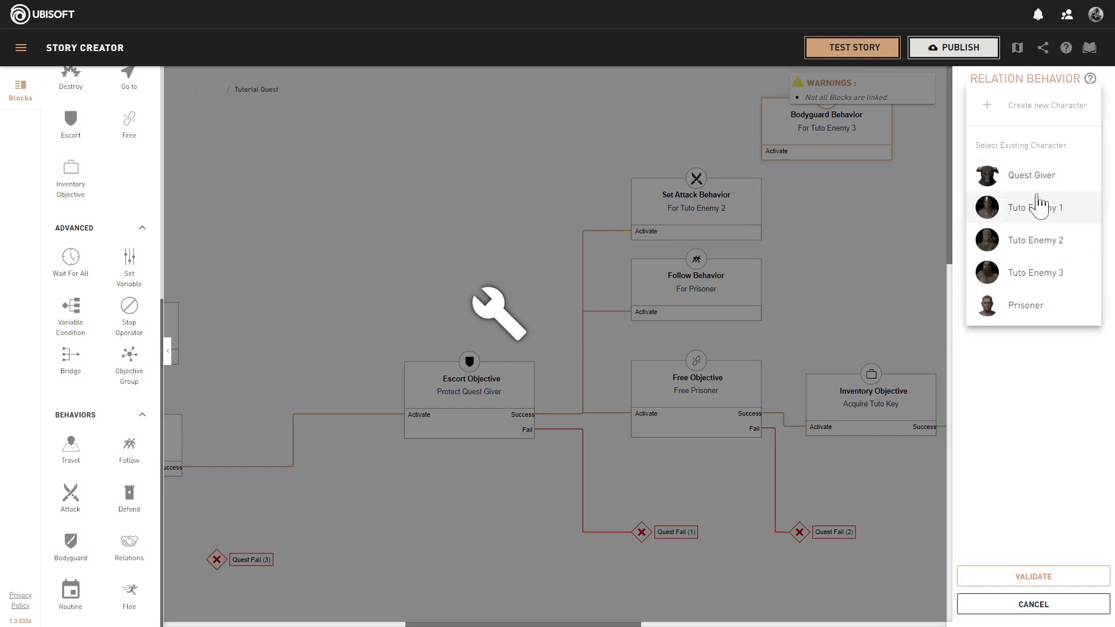
{"action": "left_click", "coordinate": [1015, 285]}
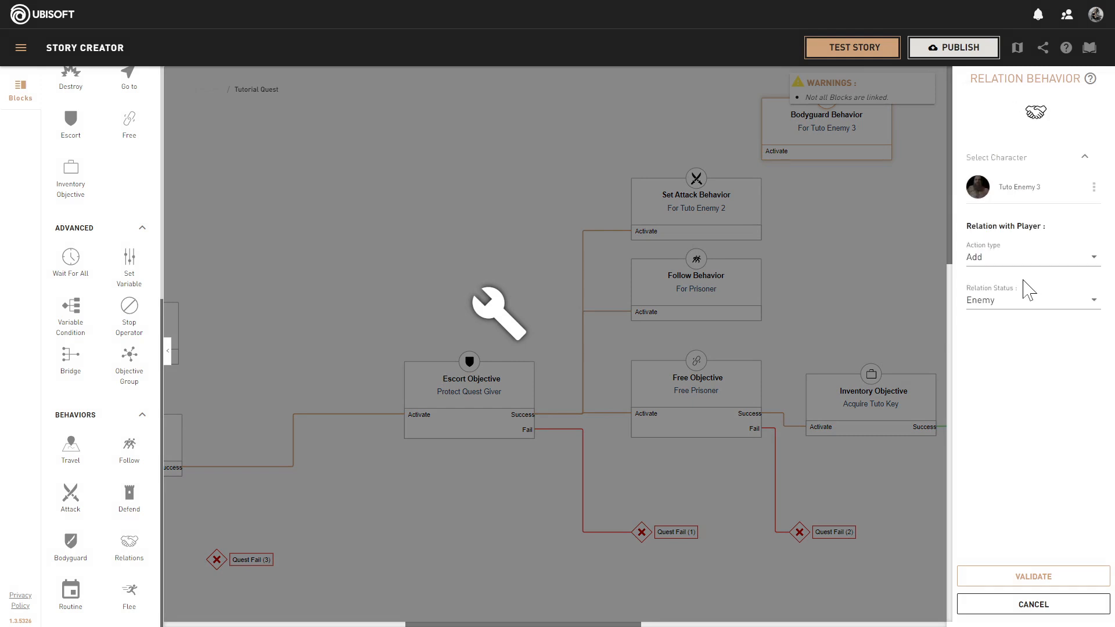
- Set the relation with the player to Ally with the Add action type, and validate the Relation Behavior
{"action": "left_click", "coordinate": [1014, 312]}
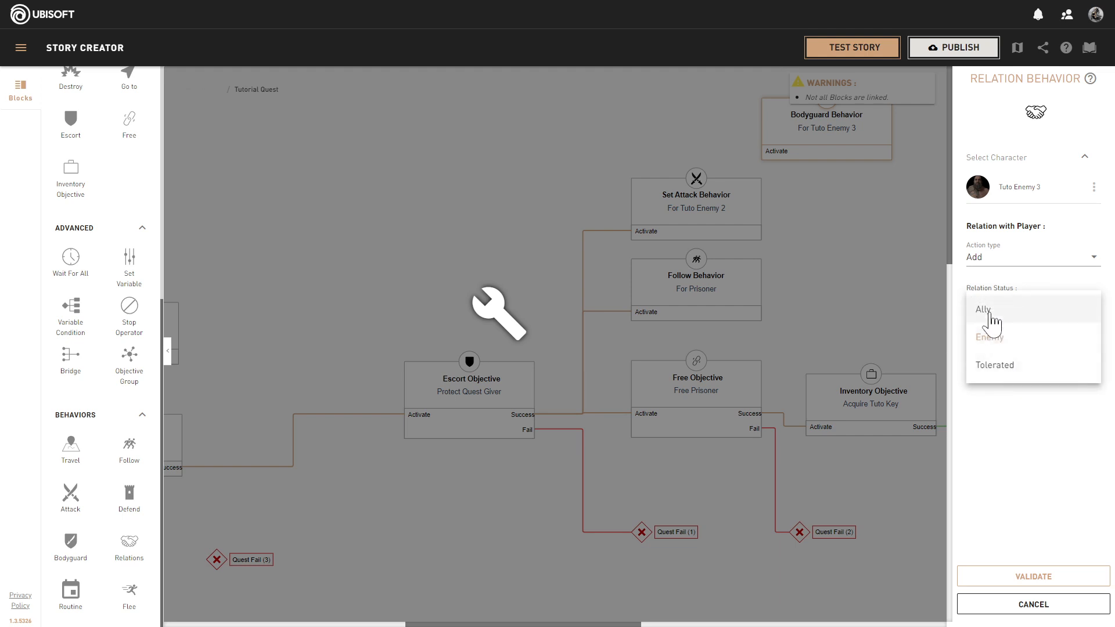
{"action": "left_click", "coordinate": [991, 320]}
{"action": "left_click", "coordinate": [1002, 265]}
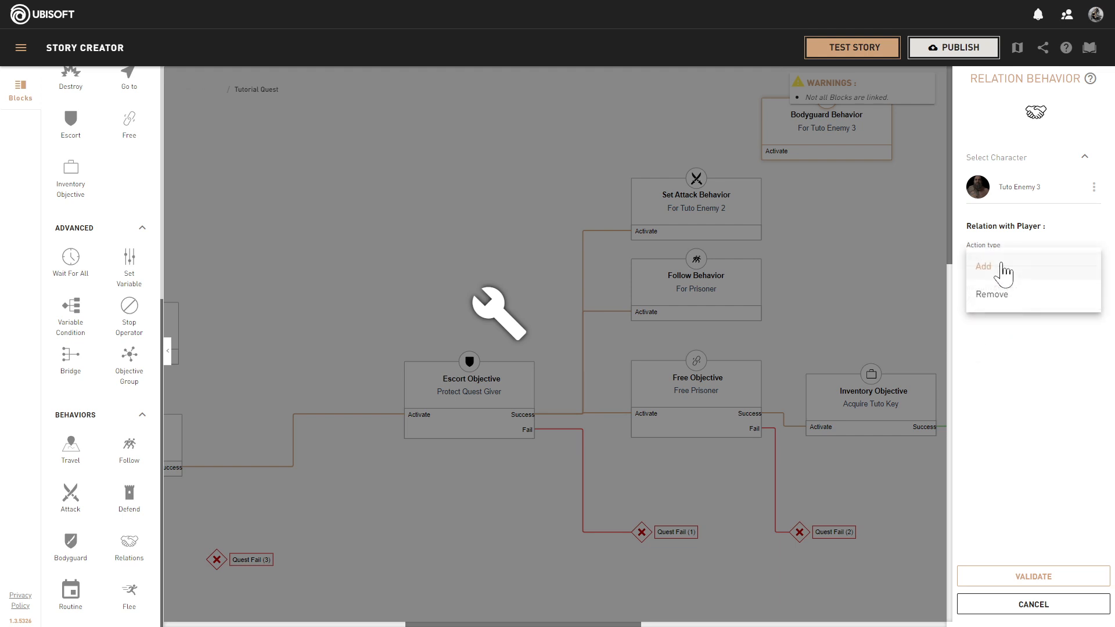
{"action": "left_click", "coordinate": [1006, 269]}
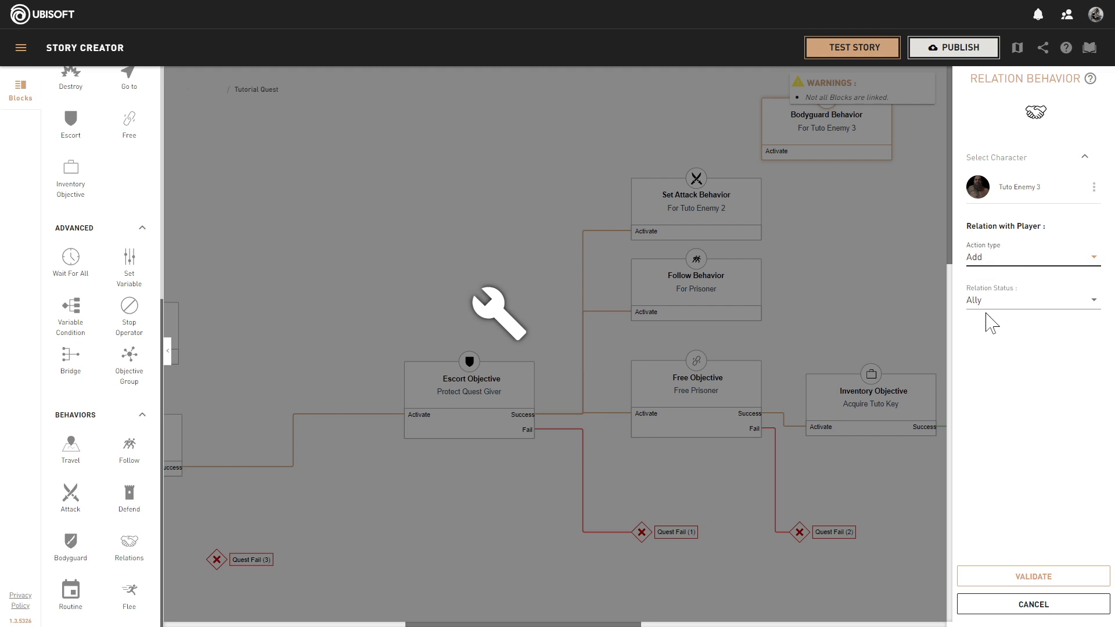
{"action": "left_click", "coordinate": [1033, 578]}
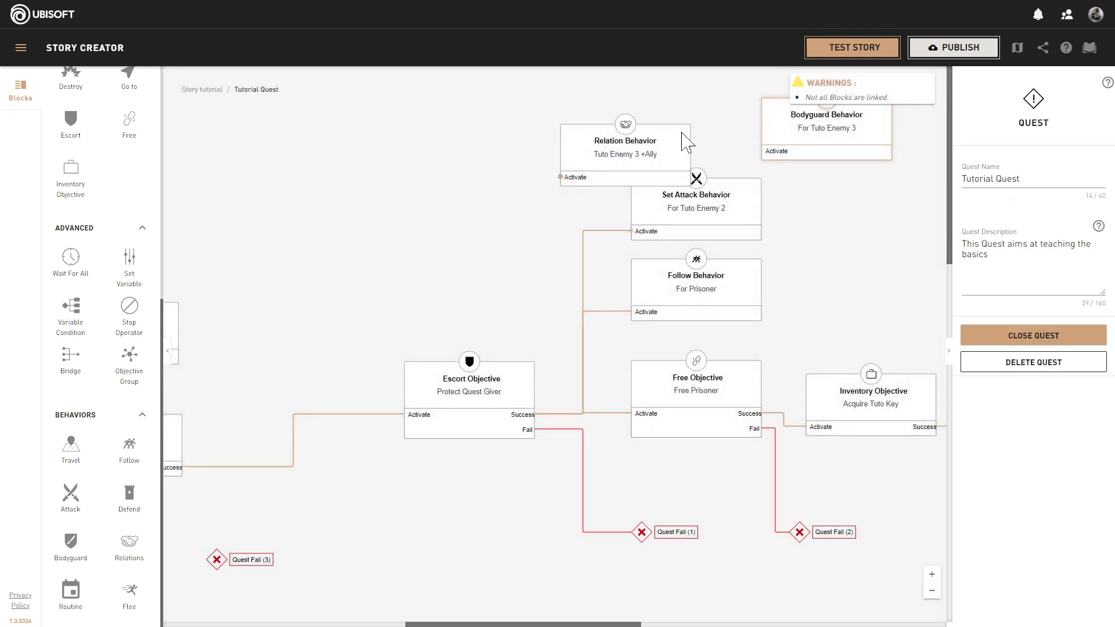
{"action": "left_click_drag", "start_coordinate": [703, 105], "coordinate": [735, 105]}
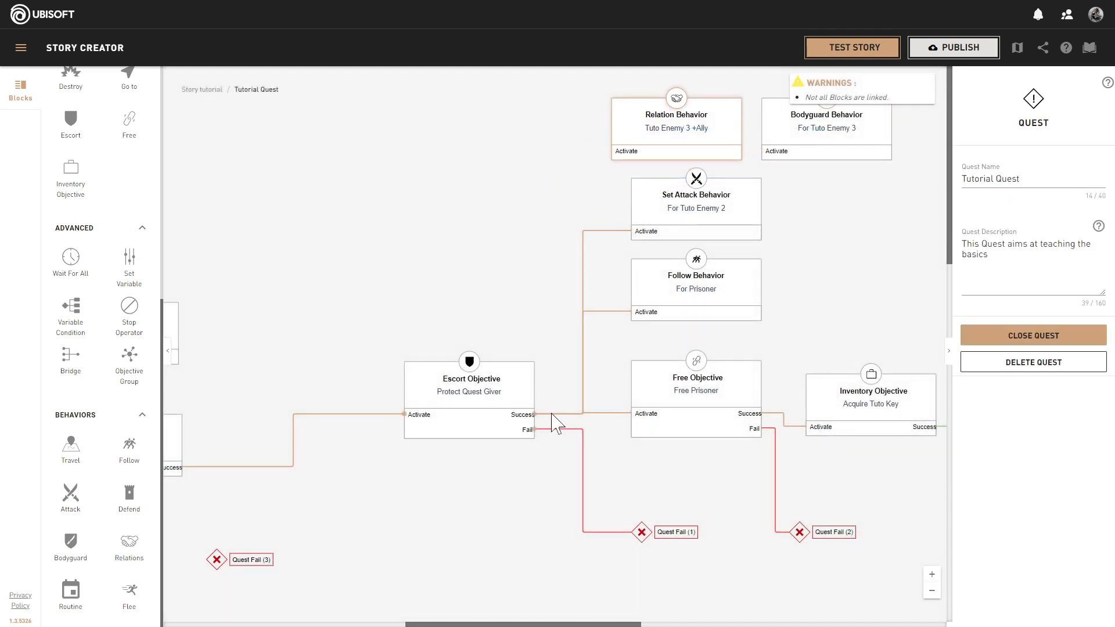
{"action": "left_click_drag", "start_coordinate": [534, 414], "coordinate": [610, 150]}
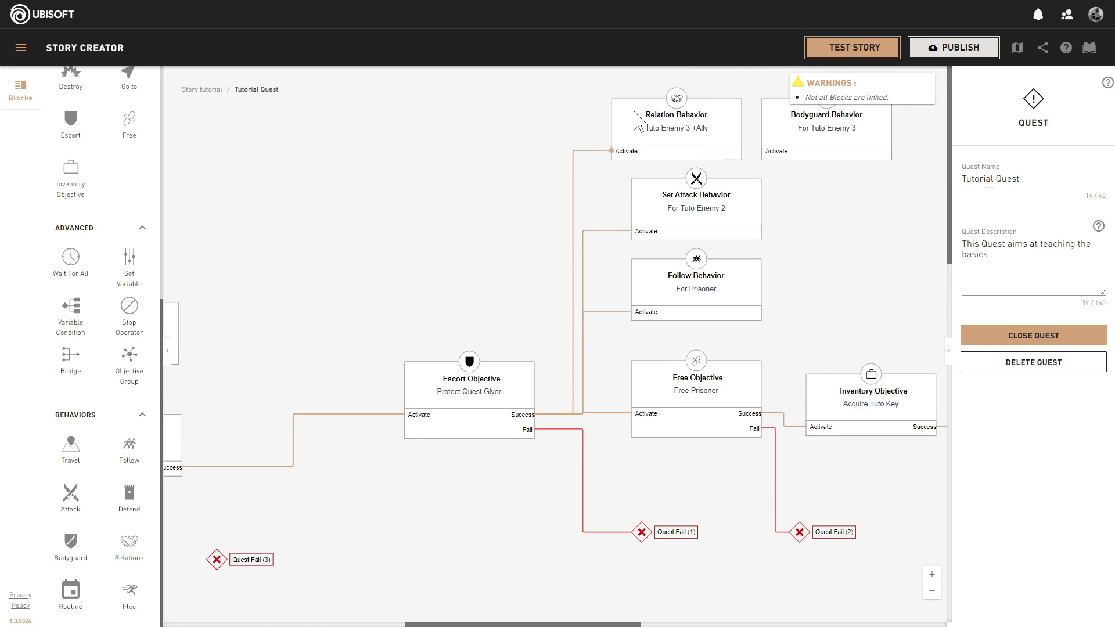
{"action": "right_click", "coordinate": [603, 152]}
{"action": "left_click", "coordinate": [633, 169]}
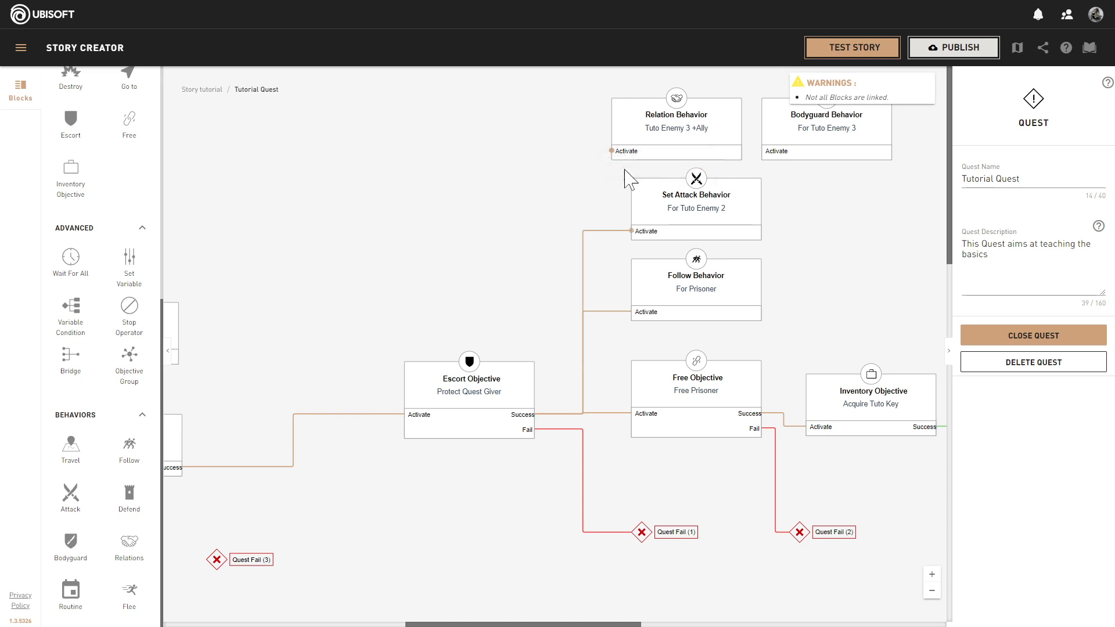
- Move the Relation Behavior above and to the left of the Escort Objective and link the Goto Objective's Success output to its Activate input
{"action": "left_click_drag", "start_coordinate": [640, 108], "coordinate": [263, 263]}
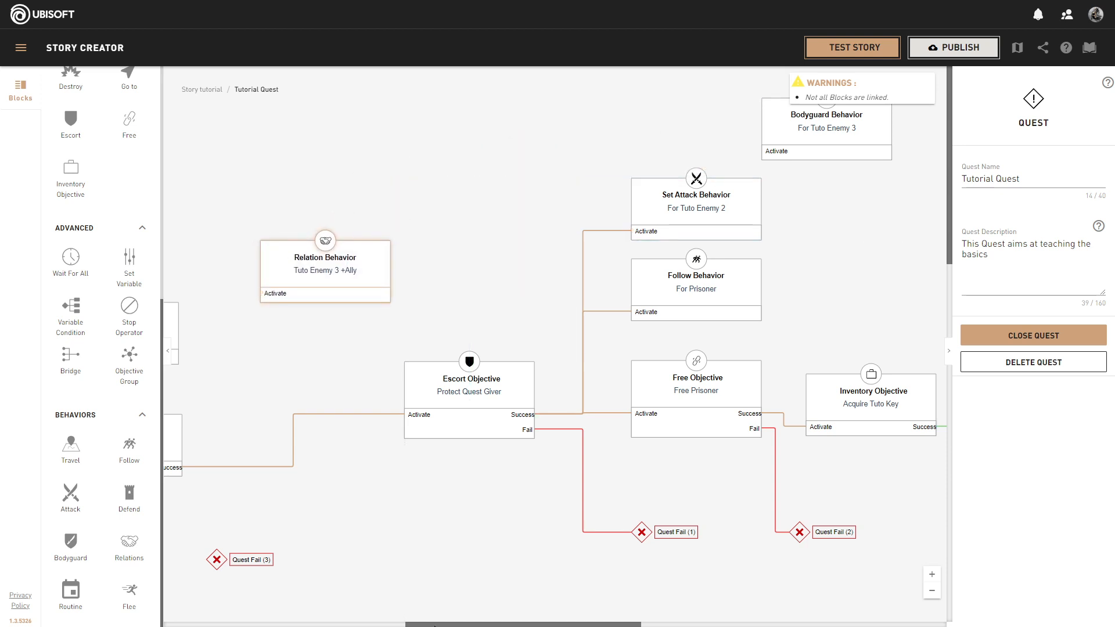
{"action": "left_click_drag", "start_coordinate": [435, 625], "coordinate": [364, 626]}
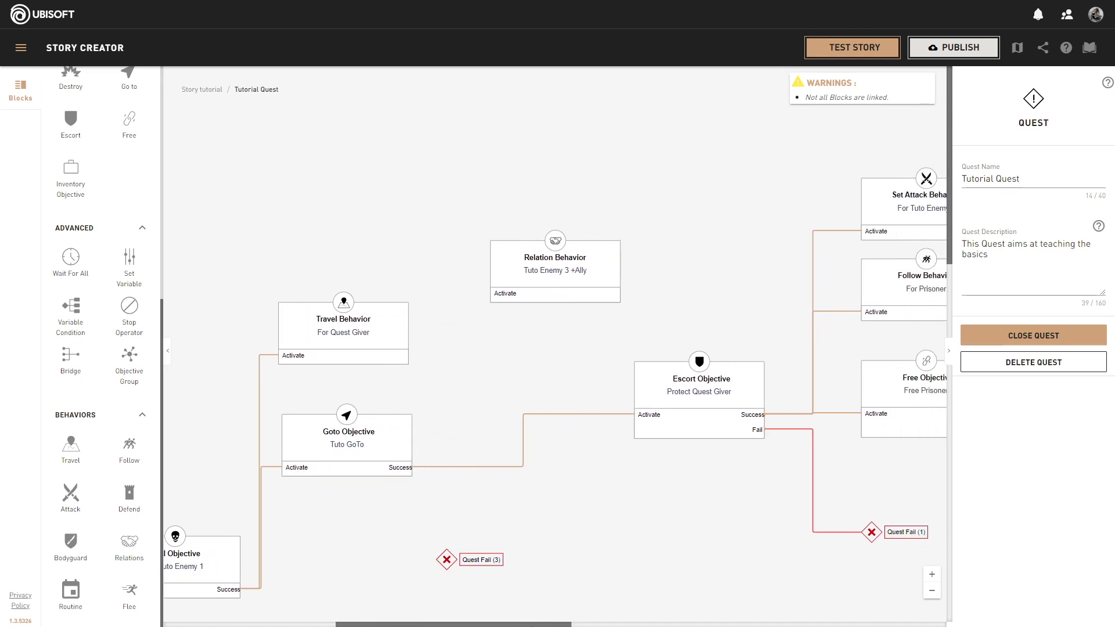
{"action": "left_click_drag", "start_coordinate": [531, 626], "coordinate": [451, 622]}
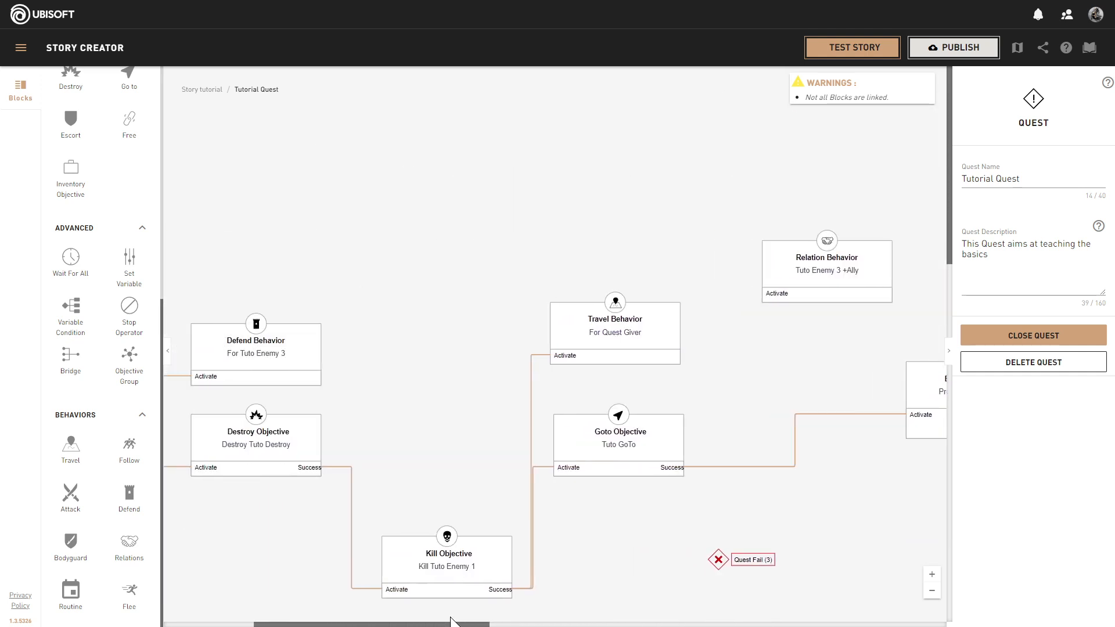
{"action": "right_click", "coordinate": [450, 618]}
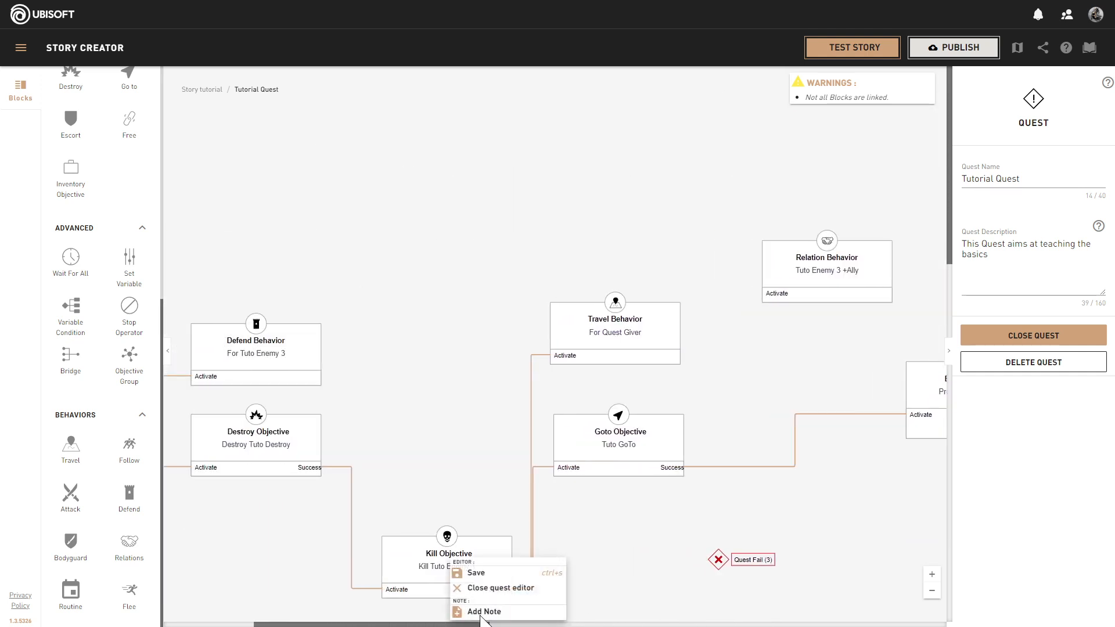
{"action": "left_click_drag", "start_coordinate": [348, 625], "coordinate": [444, 624]}
{"action": "left_click", "coordinate": [411, 360]}
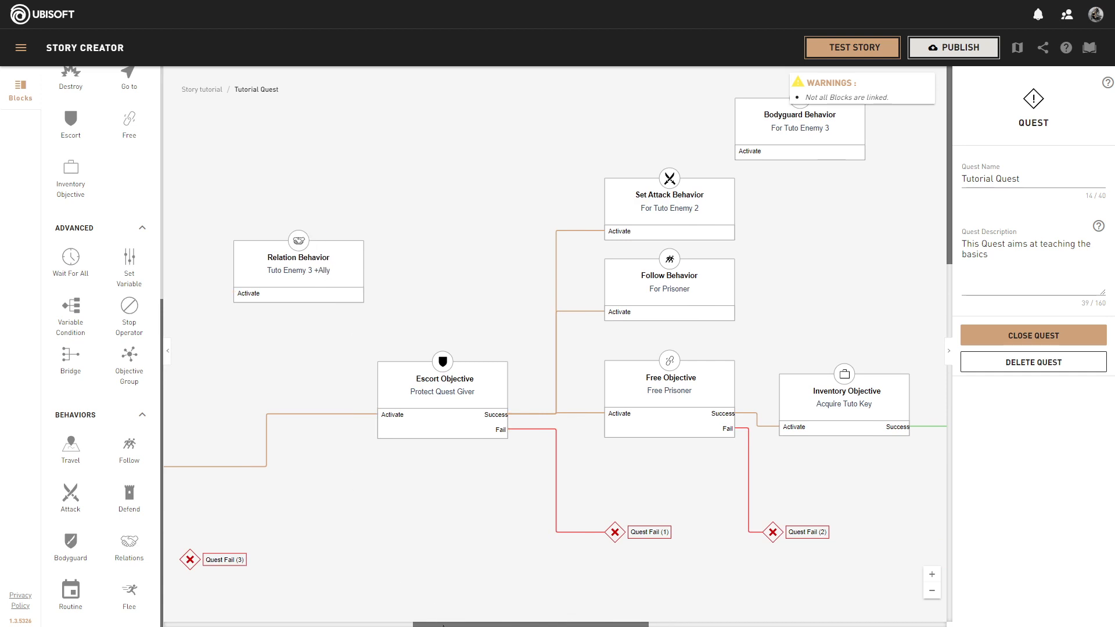
{"action": "left_click_drag", "start_coordinate": [443, 624], "coordinate": [380, 624]}
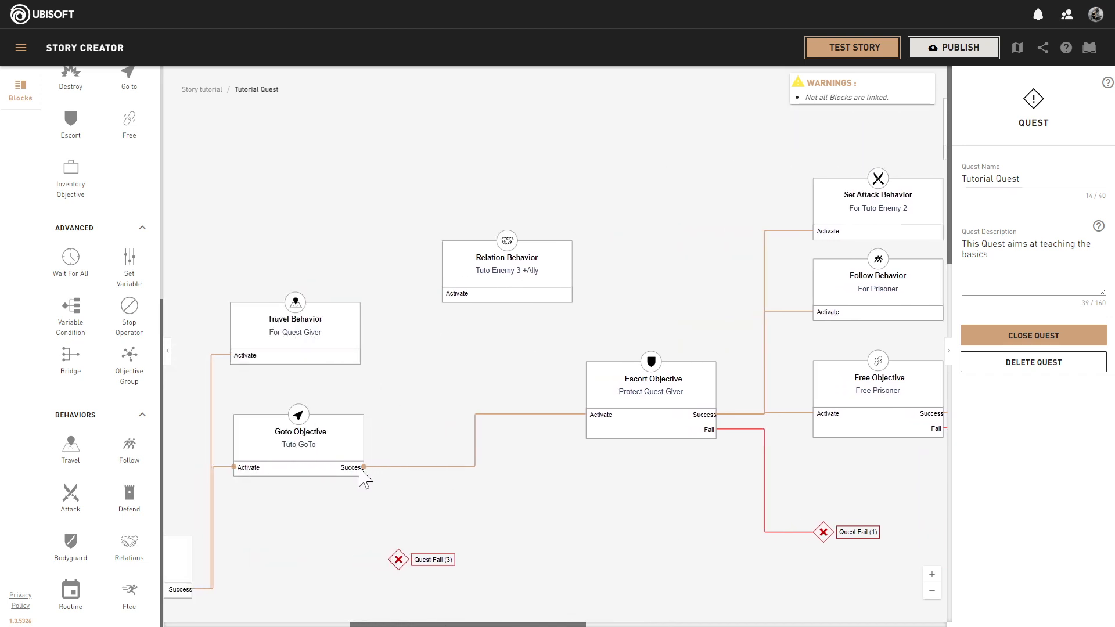
{"action": "left_click_drag", "start_coordinate": [364, 467], "coordinate": [444, 293]}
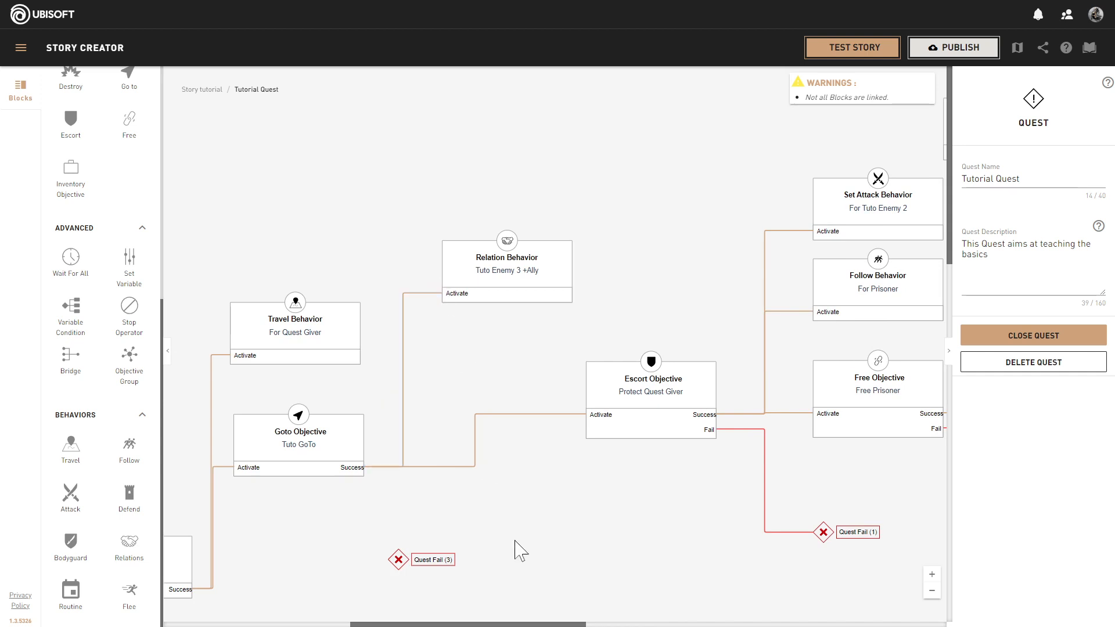
- Move the Bodyguard Behavior directly above the Set Attack Behavior and link the Escort Objective's Success output to its Activate input
{"action": "left_click_drag", "start_coordinate": [467, 624], "coordinate": [527, 623]}
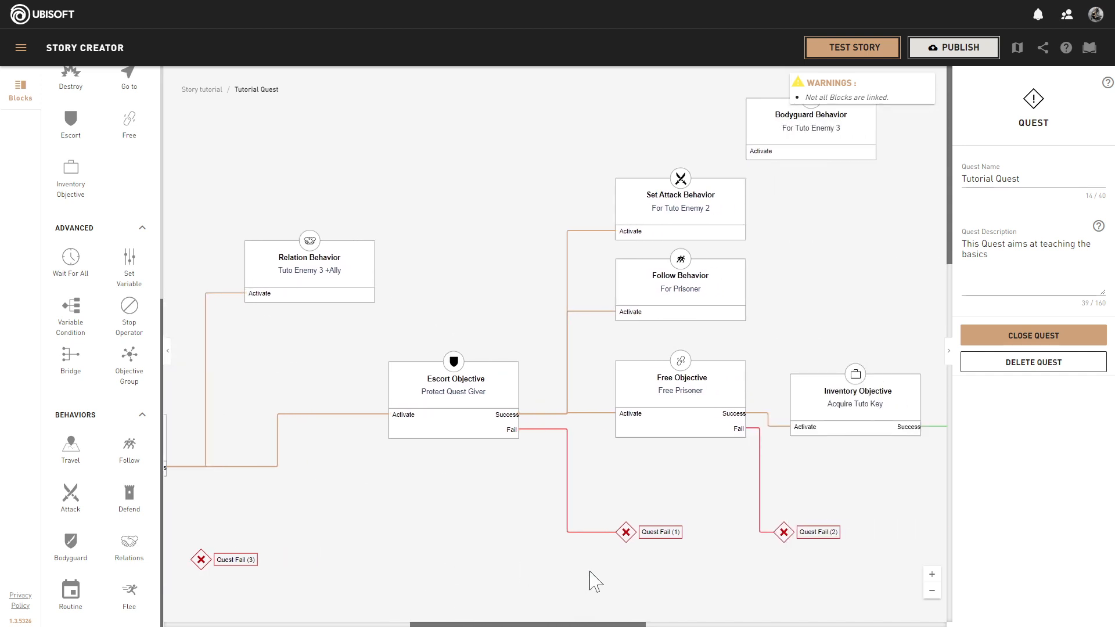
{"action": "left_click_drag", "start_coordinate": [765, 107], "coordinate": [632, 109]}
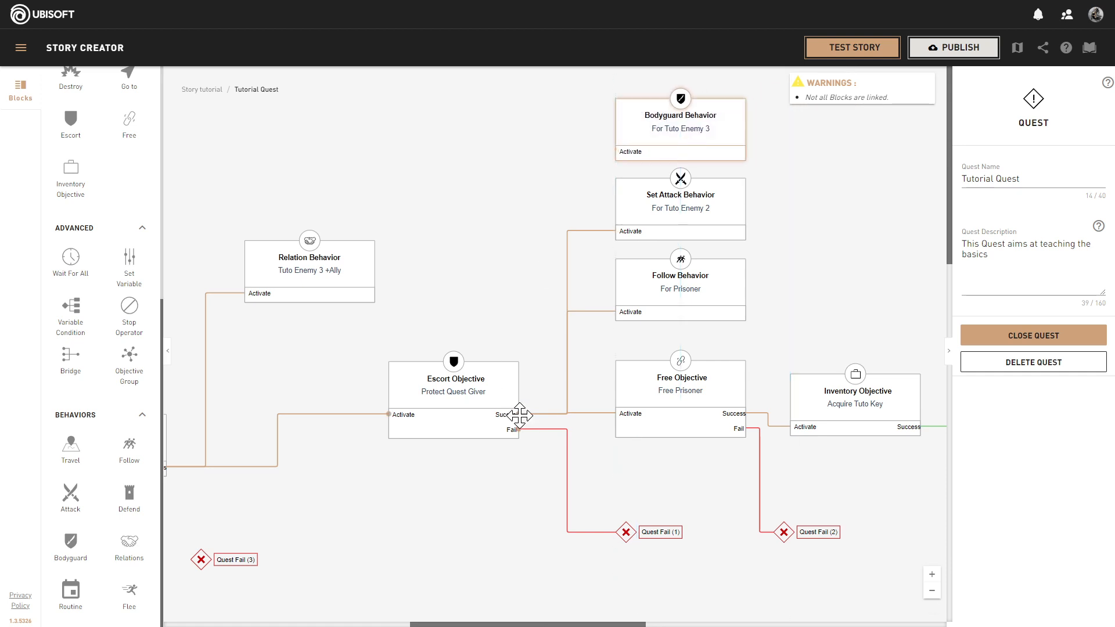
{"action": "left_click_drag", "start_coordinate": [518, 414], "coordinate": [617, 151]}
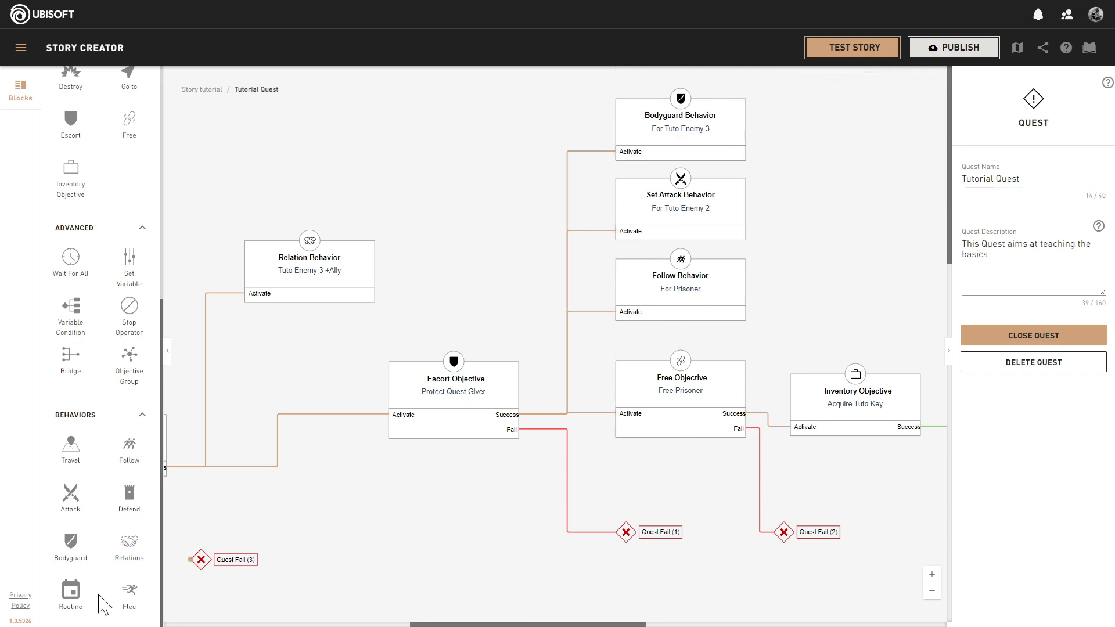
- Add a Modify Routine block for the Quest Giver with the daily routine enabled, and validate it
{"action": "left_click_drag", "start_coordinate": [71, 591], "coordinate": [363, 519]}
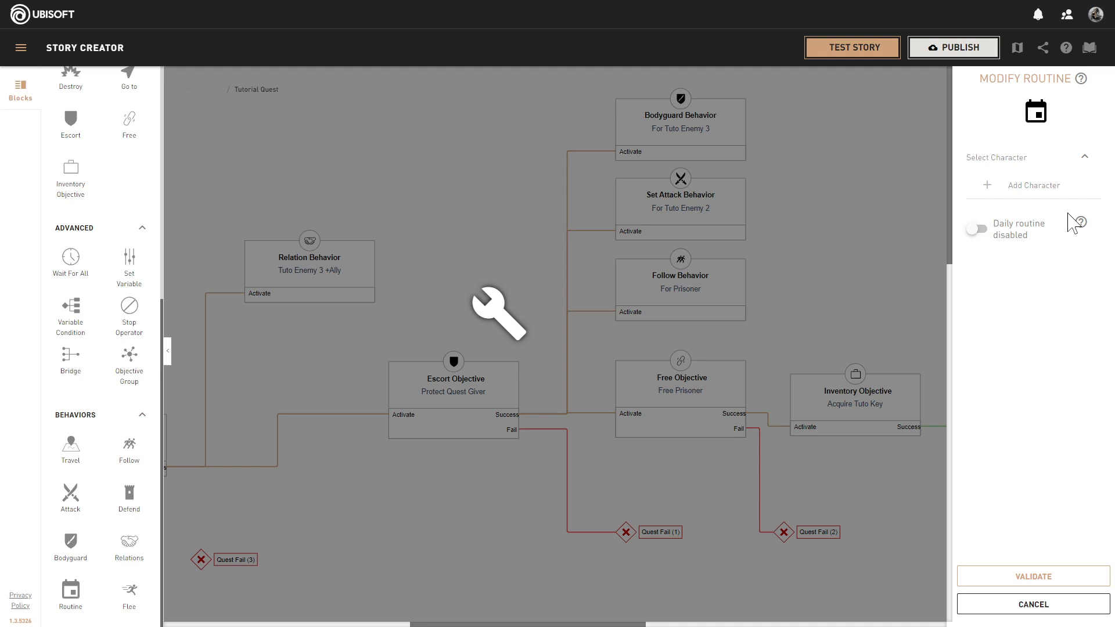
{"action": "left_click", "coordinate": [1007, 183]}
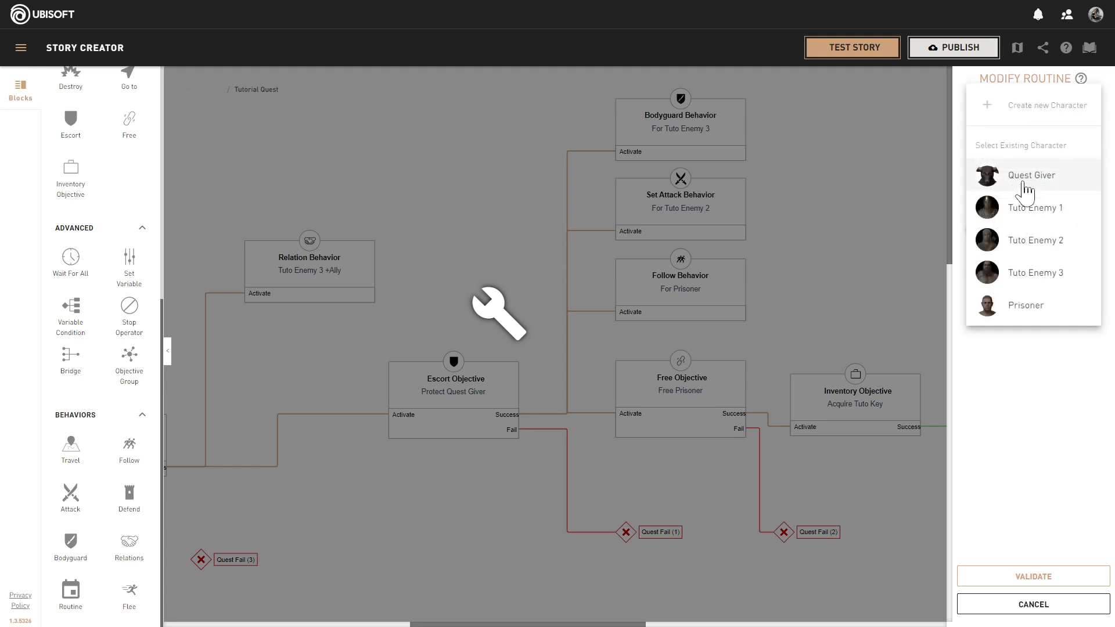
{"action": "left_click", "coordinate": [1026, 178]}
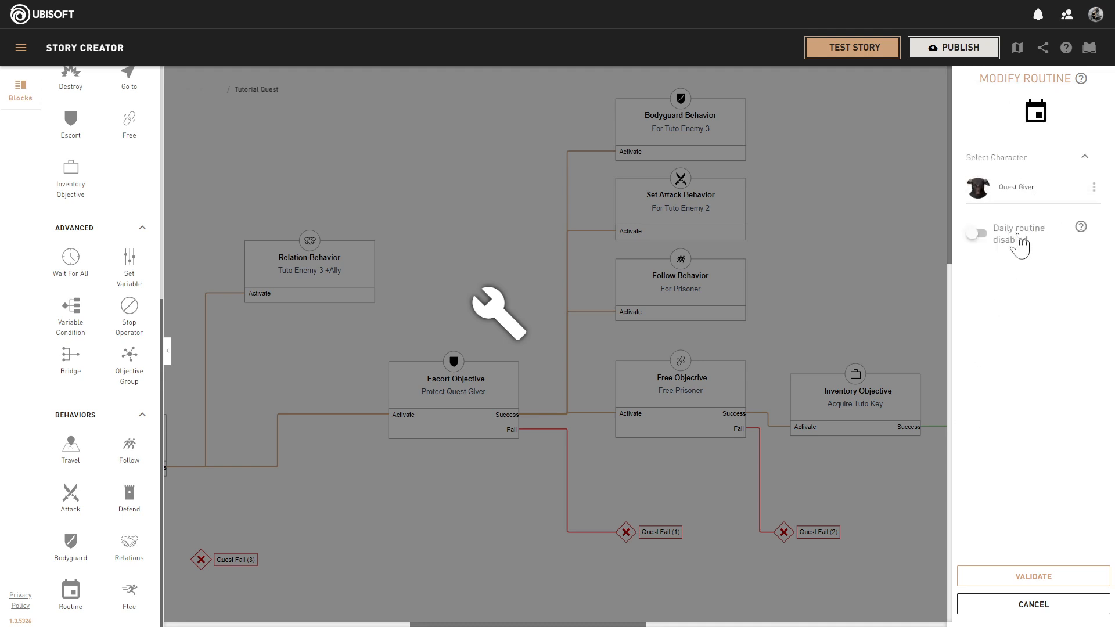
{"action": "left_click", "coordinate": [976, 233]}
{"action": "left_click", "coordinate": [1026, 579]}
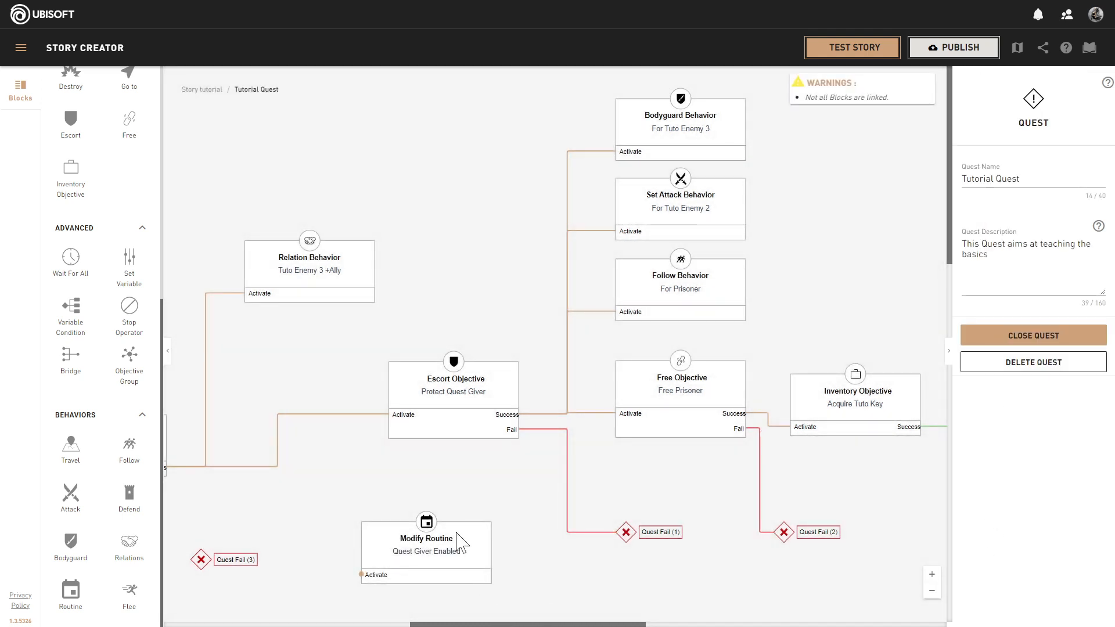
- Move the Modify Routine block below the Quest Fail blocks and link the Escort Objective's Success output to its Activate input
{"action": "left_click_drag", "start_coordinate": [459, 543], "coordinate": [535, 118]}
{"action": "scroll", "coordinate": [935, 220], "scroll_direction": "up", "scroll_amount": 3}
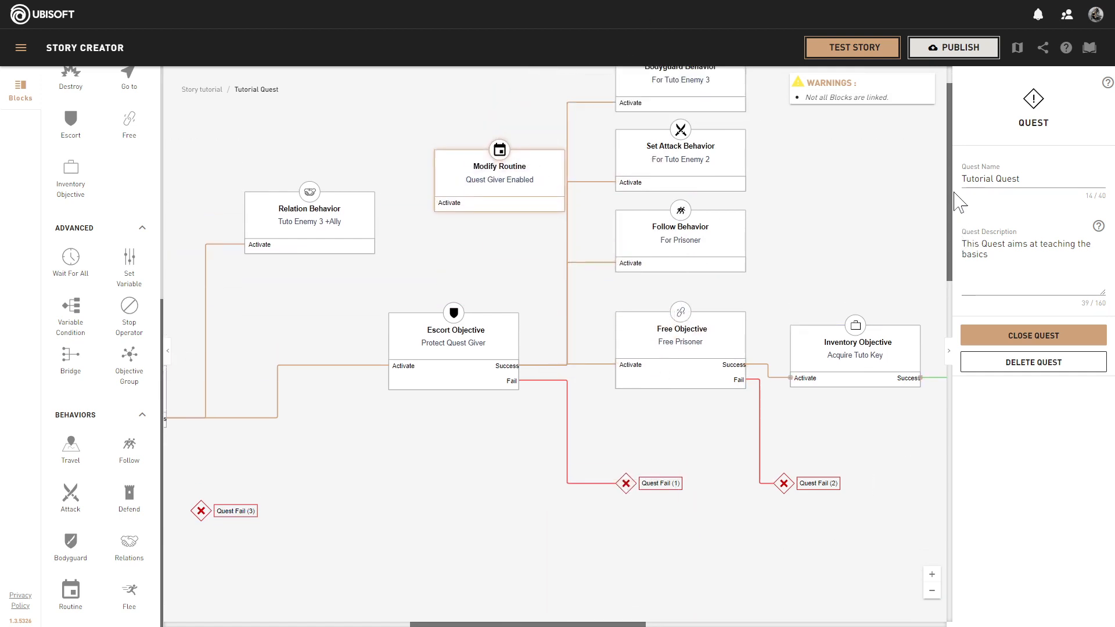
{"action": "left_click_drag", "start_coordinate": [543, 212], "coordinate": [583, 566]}
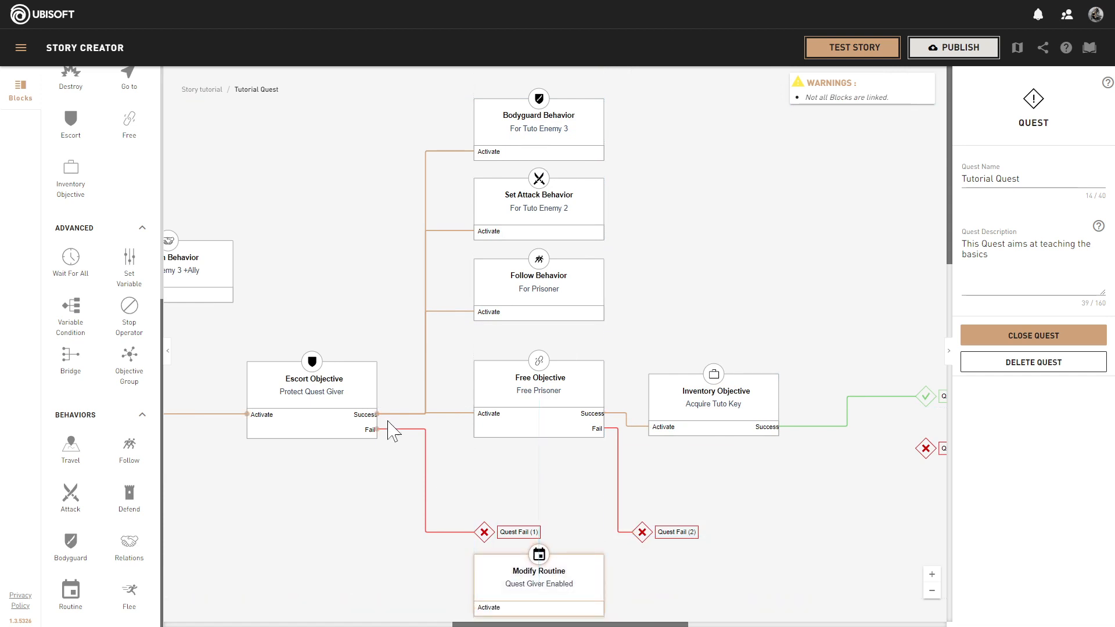
{"action": "left_click_drag", "start_coordinate": [377, 415], "coordinate": [476, 615]}
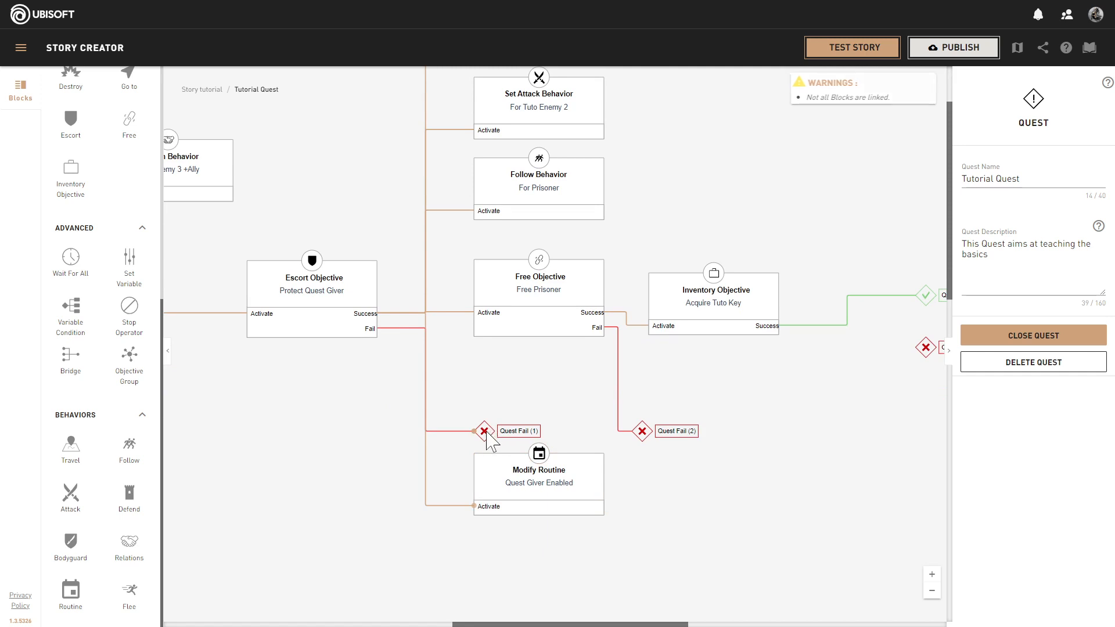
- Move Quest Fail (1) beneath the Escort Objective and the Modify Routine block directly beneath the Free Objective
{"action": "left_click_drag", "start_coordinate": [488, 433], "coordinate": [345, 450]}
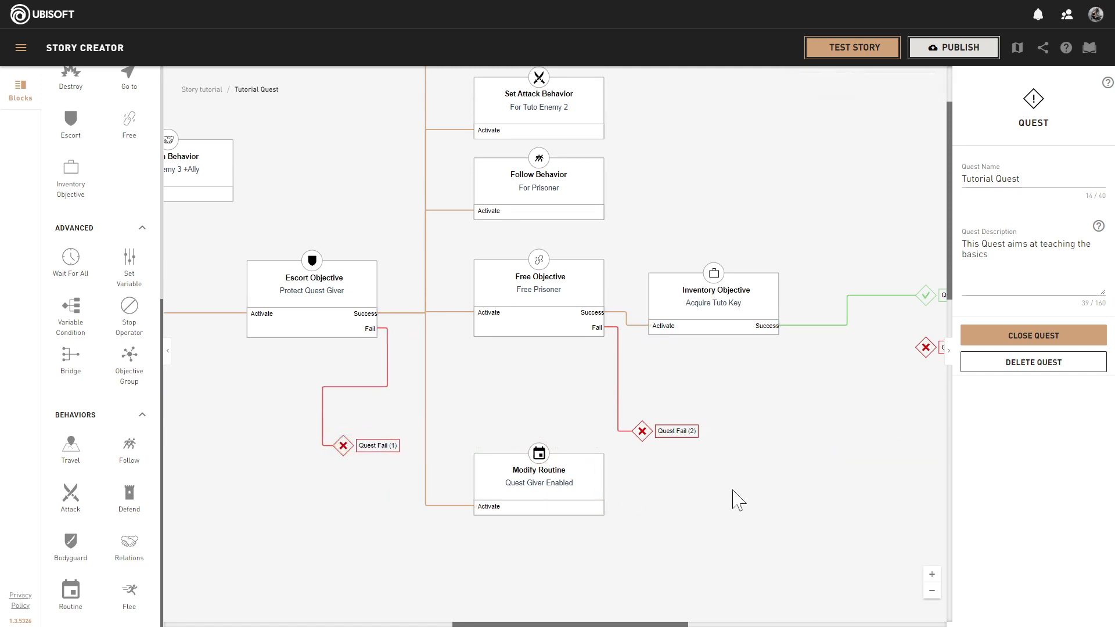
{"action": "left_click_drag", "start_coordinate": [572, 458], "coordinate": [572, 380]}
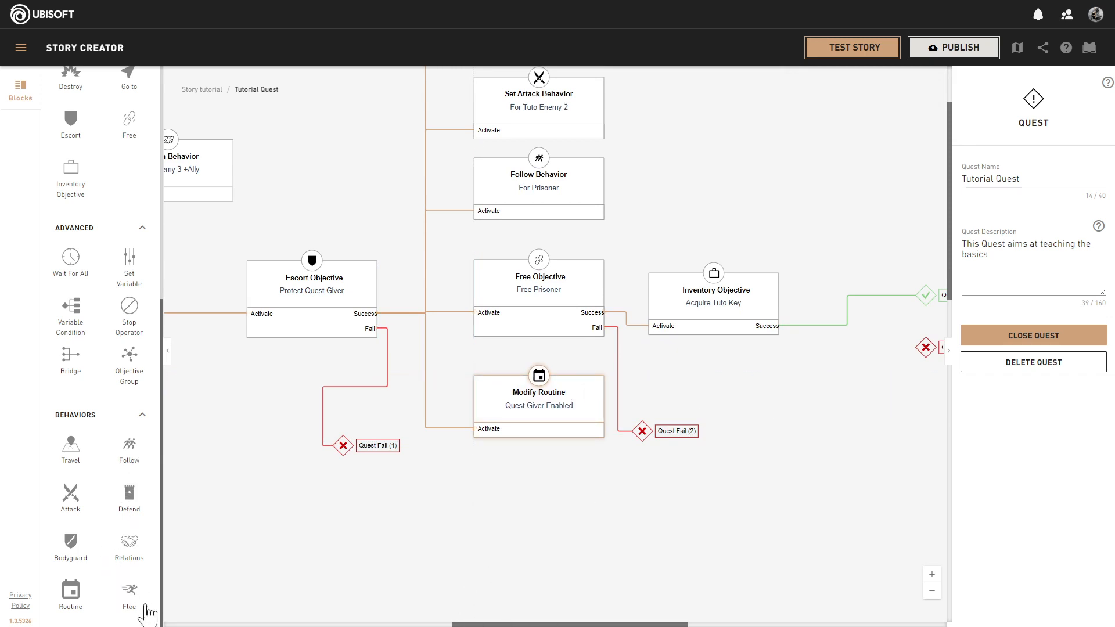
- Add a Flee Behavior below the Modify Routine block with the Prisoner as the character that will flee
{"action": "left_click", "coordinate": [520, 518]}
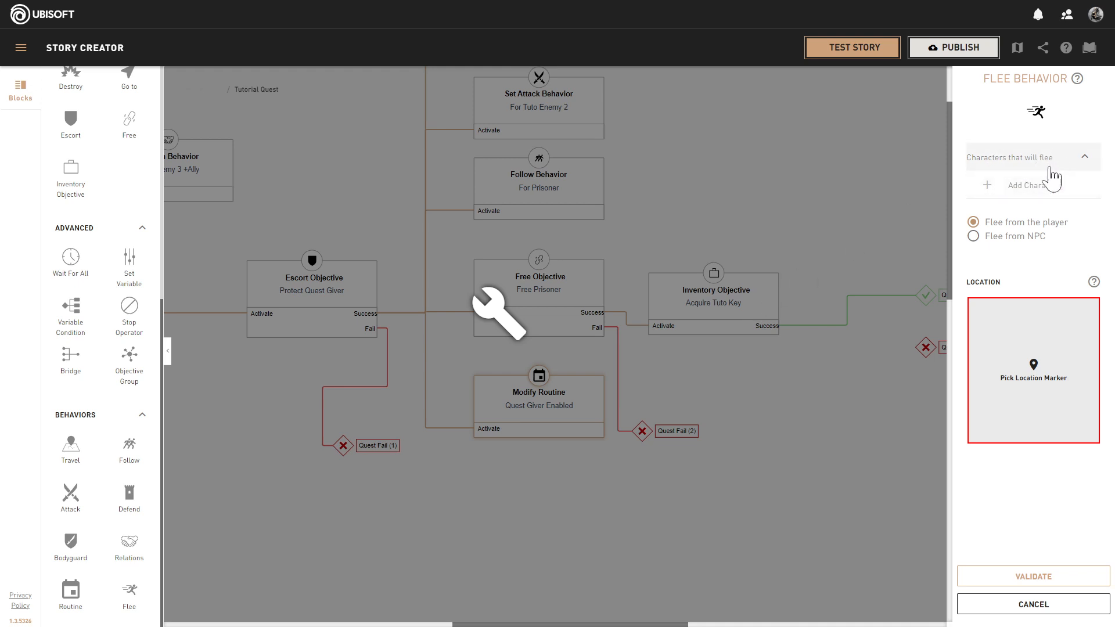
{"action": "left_click", "coordinate": [1021, 202]}
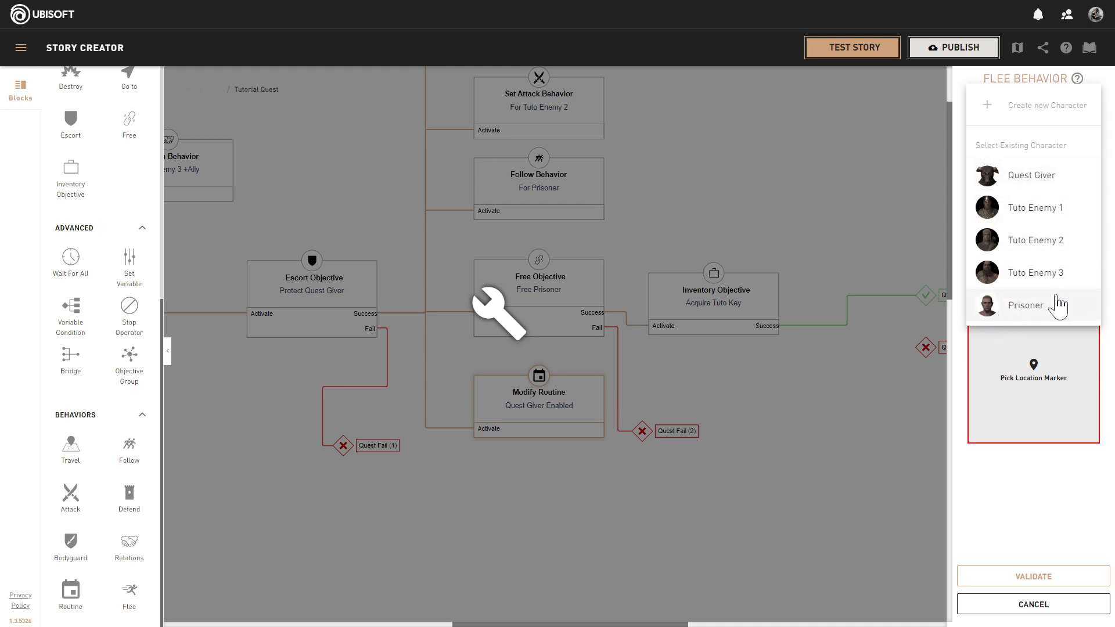
{"action": "left_click", "coordinate": [1023, 305]}
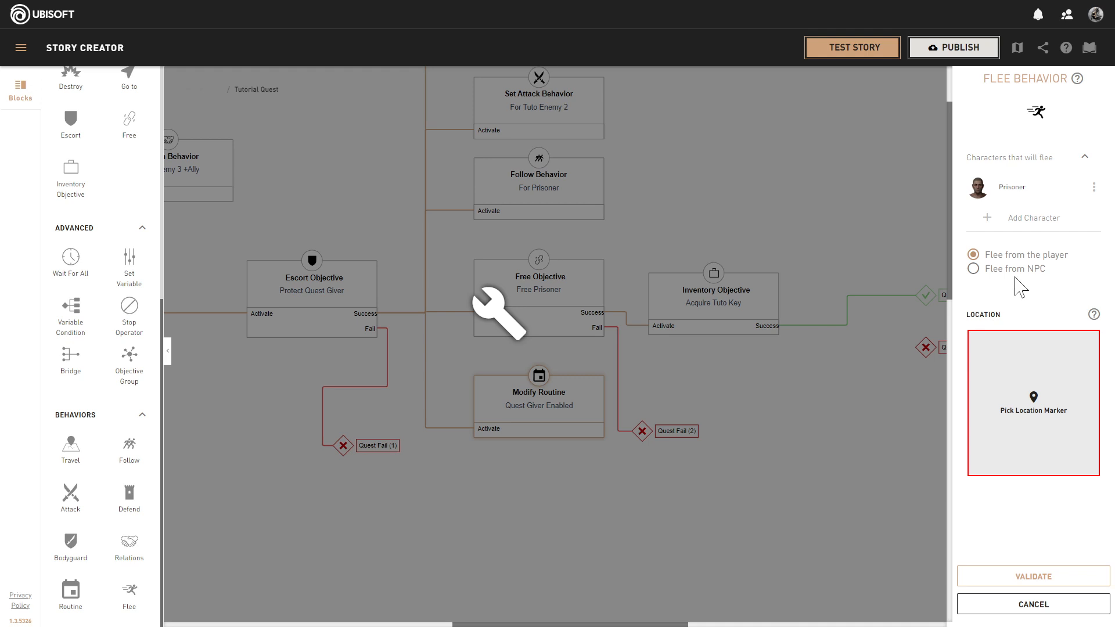
- Make the Prisoner flee from an NPC and assign Tuto Enemy 3 as the threatening NPC
{"action": "left_click", "coordinate": [974, 269]}
{"action": "left_click", "coordinate": [1052, 341]}
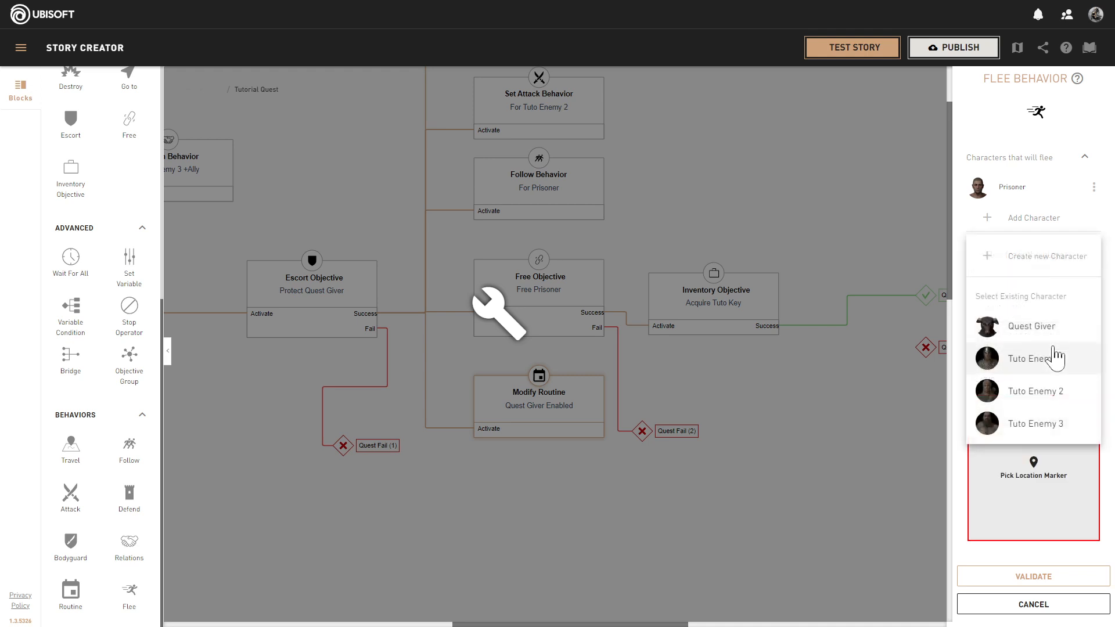
{"action": "left_click", "coordinate": [1021, 433]}
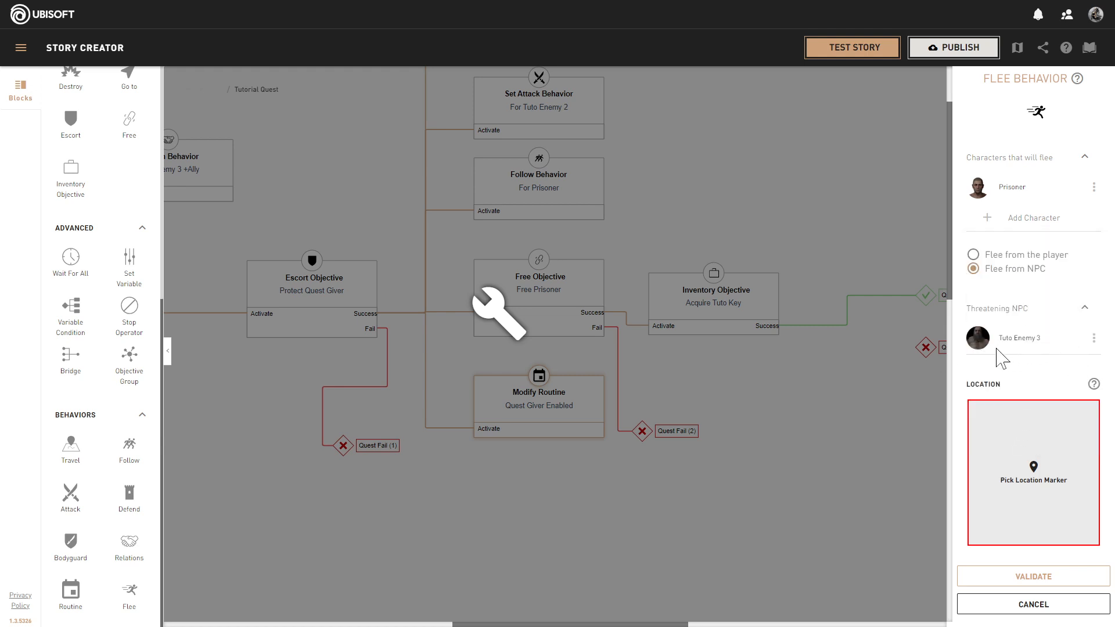
- Set the flee location to the existing marker beside the small building at X -6860.25, Y 3582.21 and validate the Flee Behavior
{"action": "left_click", "coordinate": [1038, 479]}
{"action": "mouse_move", "coordinate": [721, 333]}
{"action": "left_mouse_down"}
{"action": "mouse_move", "coordinate": [660, 324]}
{"action": "mouse_move", "coordinate": [371, 202]}
{"action": "left_mouse_up"}
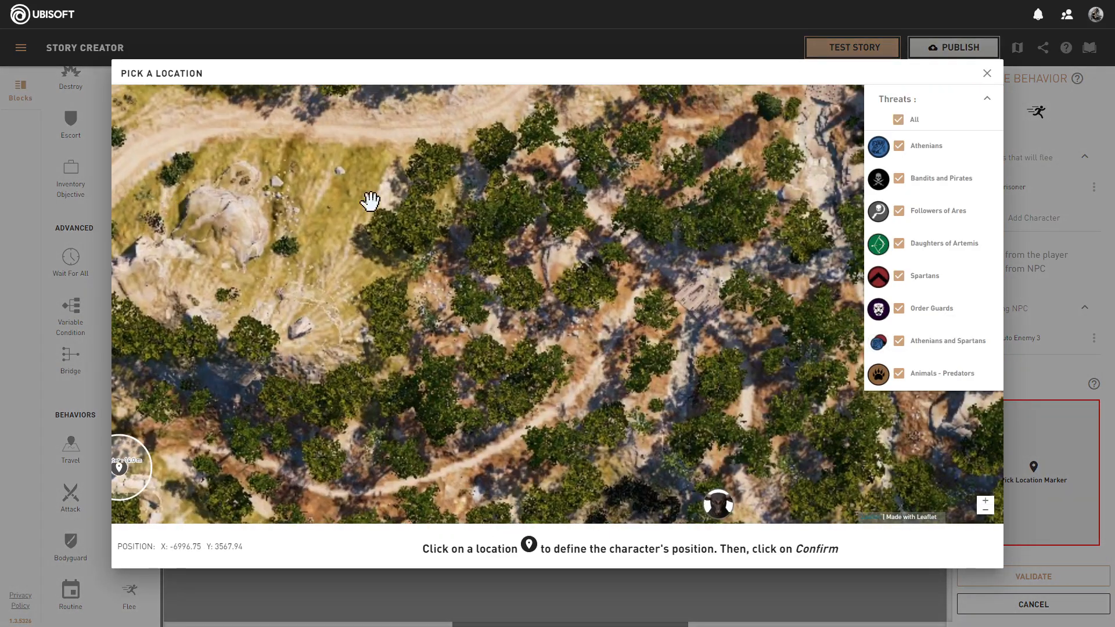
{"action": "scroll", "coordinate": [463, 219], "scroll_direction": "down", "scroll_amount": 4}
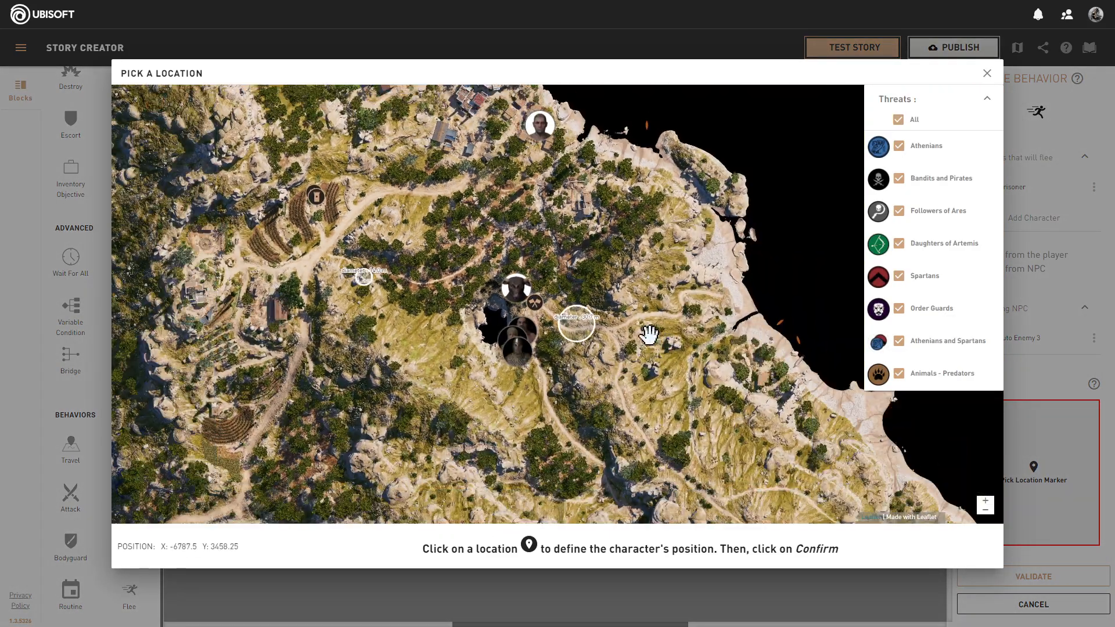
{"action": "scroll", "coordinate": [580, 331], "scroll_direction": "up", "scroll_amount": 4}
{"action": "left_click_drag", "start_coordinate": [481, 331], "coordinate": [755, 137]}
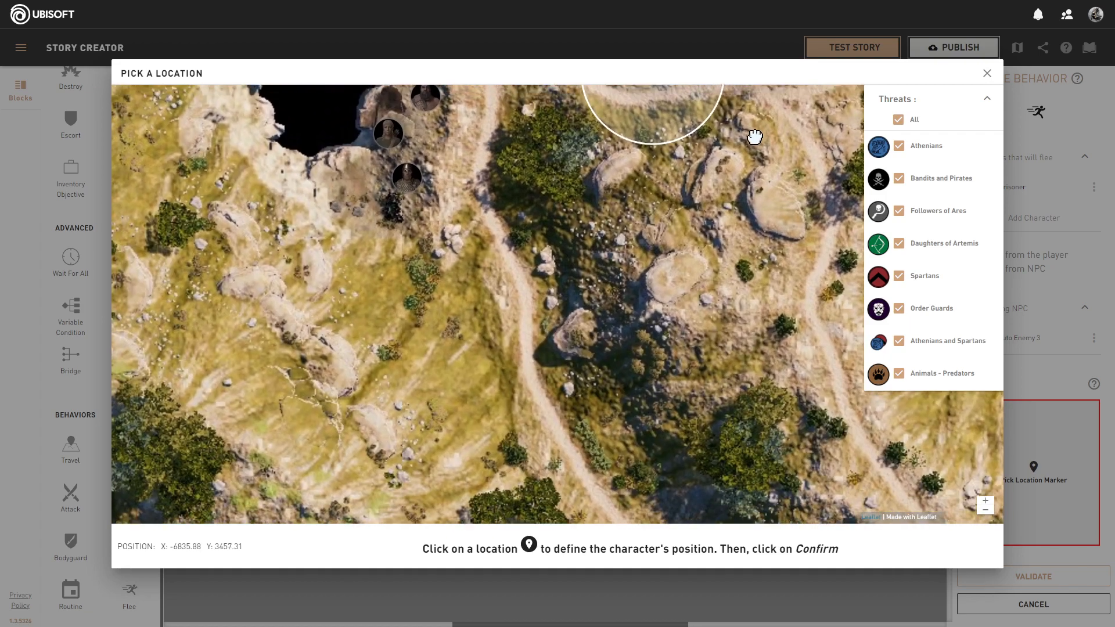
{"action": "scroll", "coordinate": [647, 293], "scroll_direction": "down", "scroll_amount": 1}
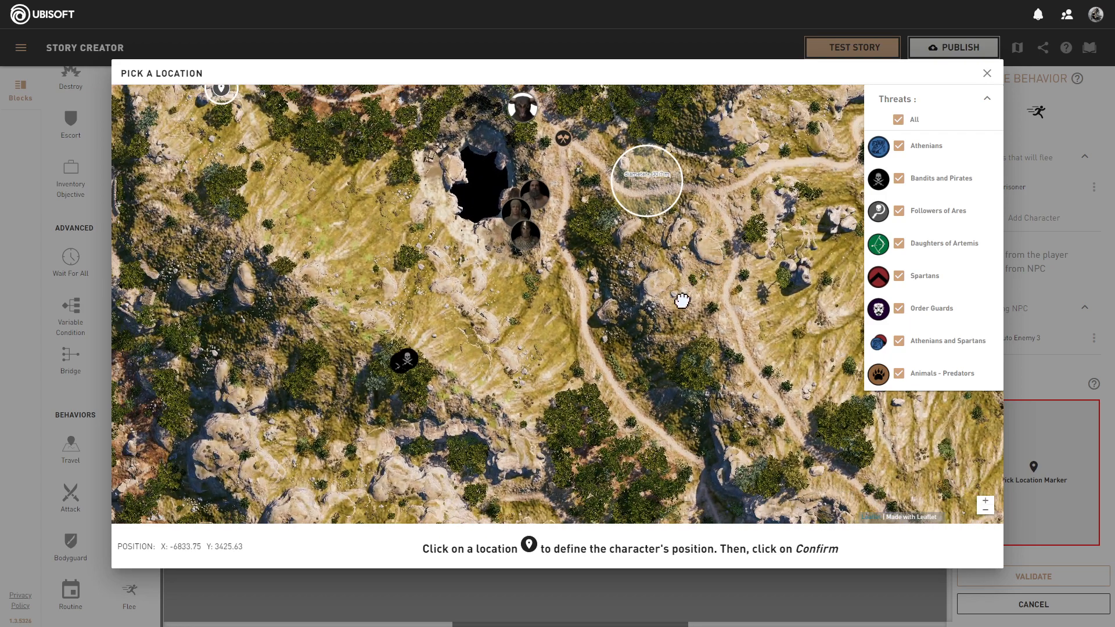
{"action": "left_click_drag", "start_coordinate": [682, 301], "coordinate": [578, 331]}
{"action": "scroll", "coordinate": [577, 331], "scroll_direction": "down", "scroll_amount": 1}
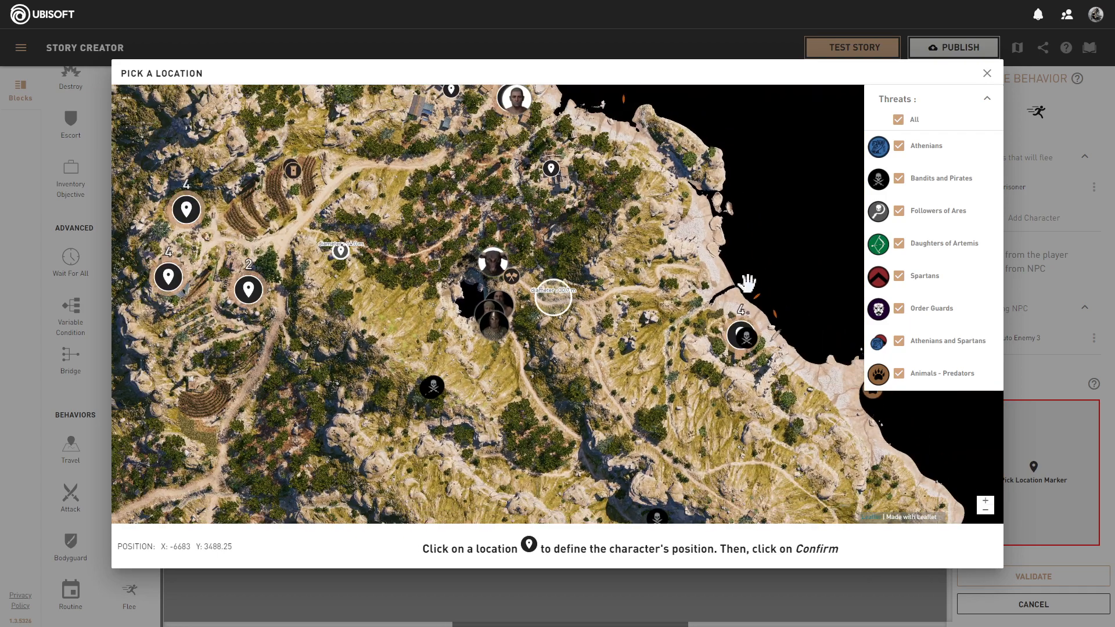
{"action": "scroll", "coordinate": [567, 169], "scroll_direction": "up", "scroll_amount": 1}
{"action": "scroll", "coordinate": [538, 175], "scroll_direction": "up", "scroll_amount": 1}
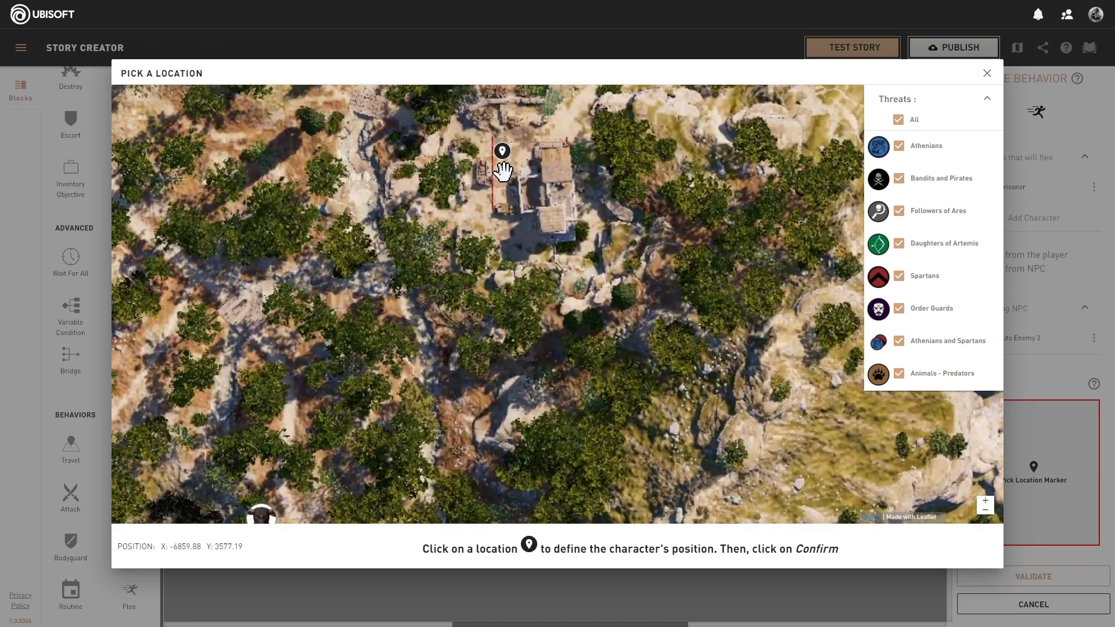
{"action": "left_click", "coordinate": [502, 158]}
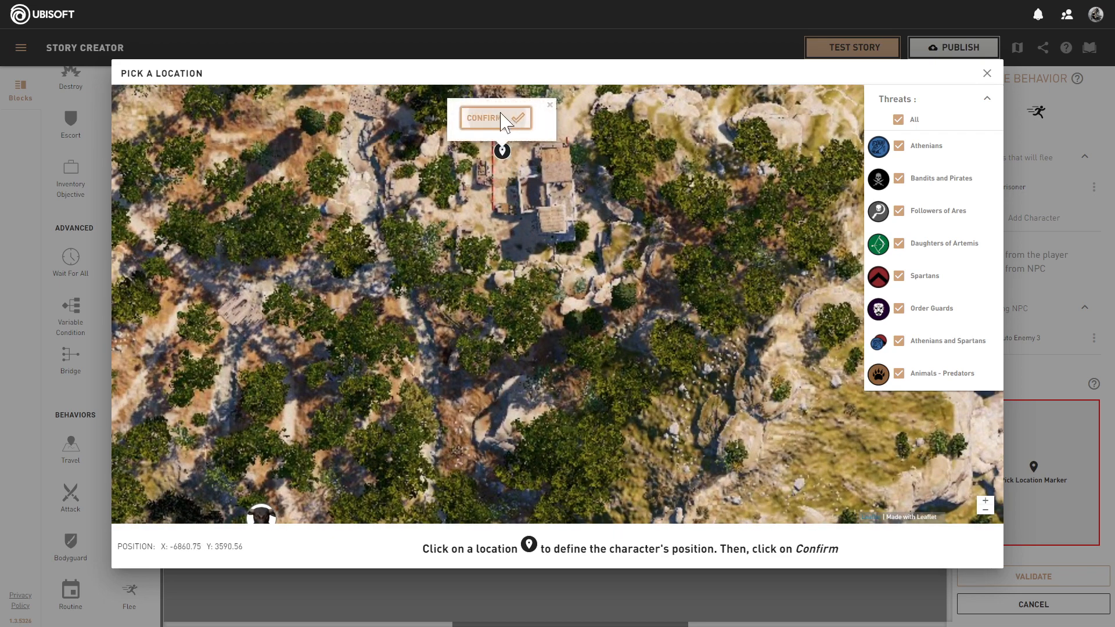
{"action": "left_click", "coordinate": [503, 119]}
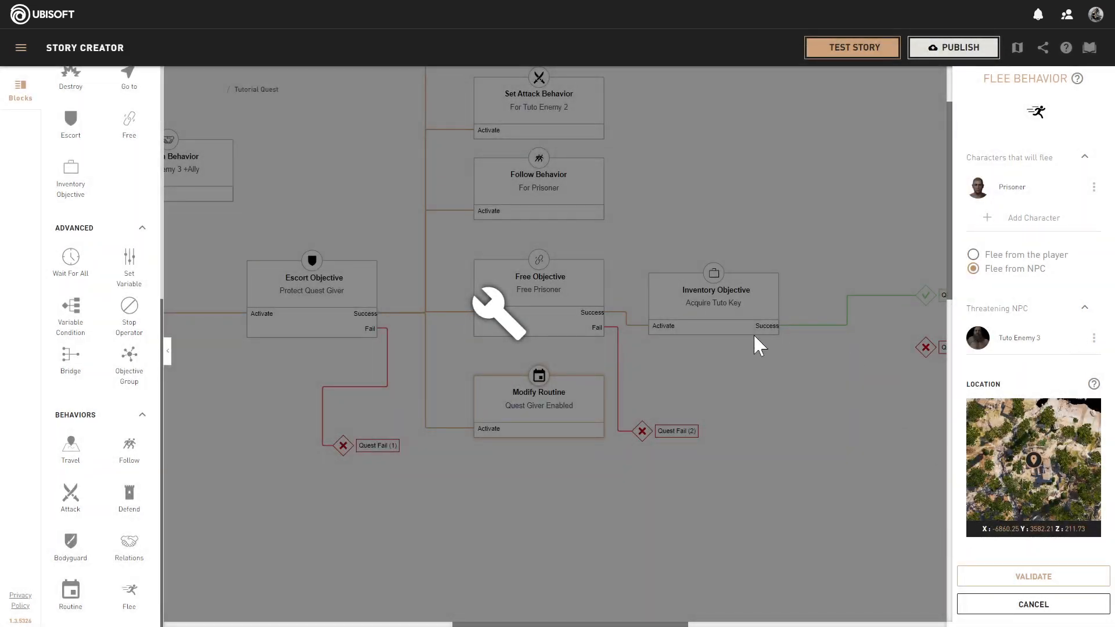
{"action": "left_click", "coordinate": [1013, 578]}
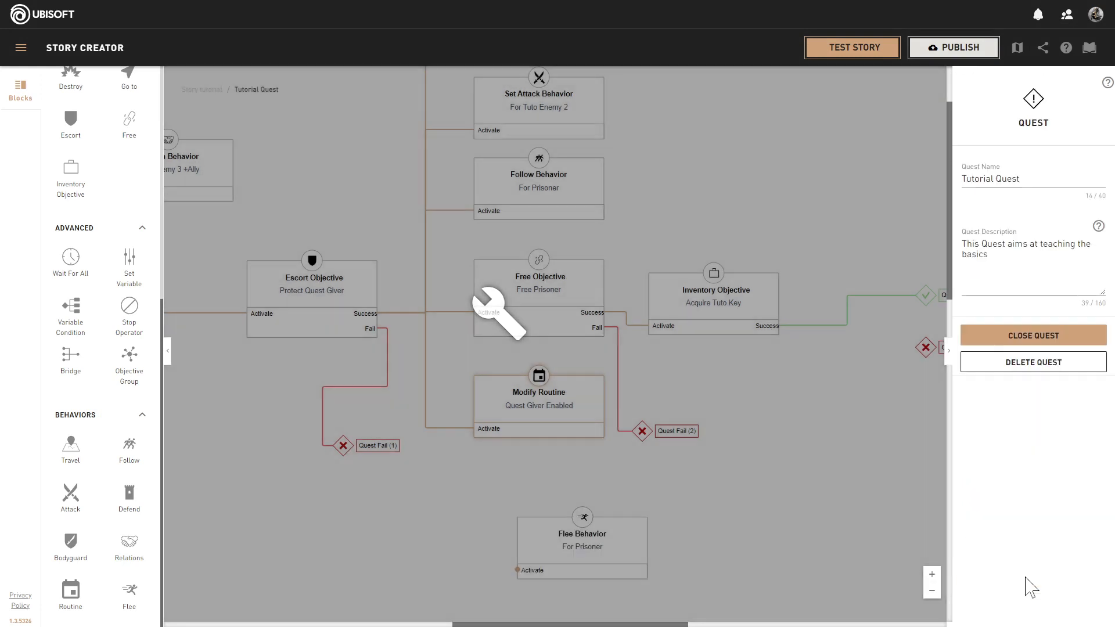
- Move the Flee Behavior block beside Quest Fail (2) and review its settings without changing them
{"action": "left_click_drag", "start_coordinate": [627, 531], "coordinate": [846, 411]}
{"action": "left_click", "coordinate": [831, 427]}
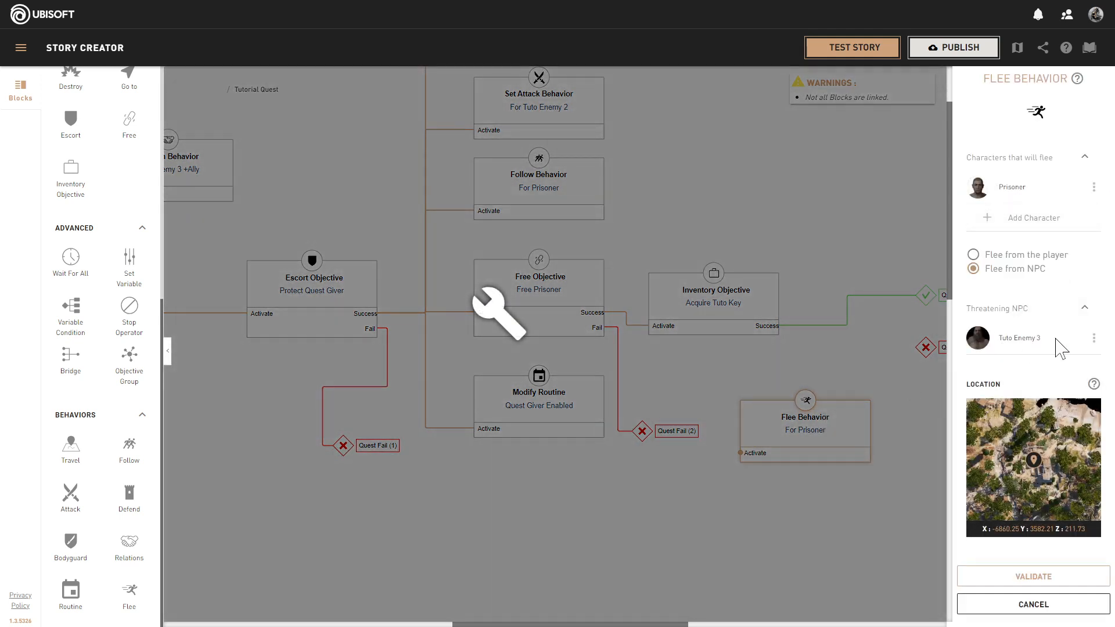
{"action": "left_click", "coordinate": [1032, 606]}
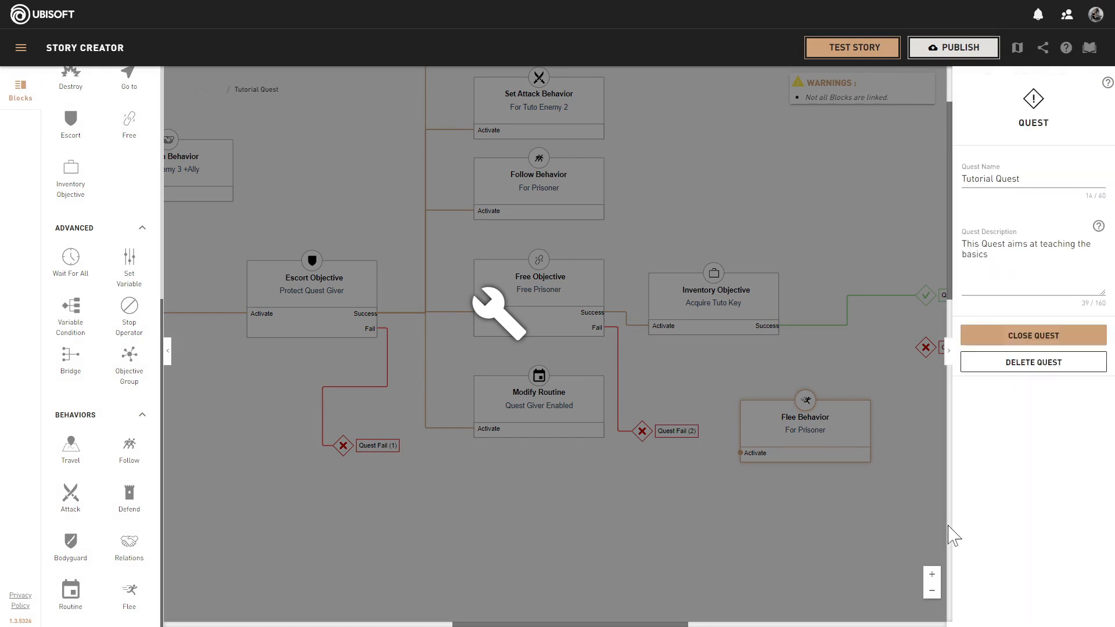
- Place the Flee Behavior block beneath Quest Fail and link the Inventory Objective's Success output to its Activate input
{"action": "left_click_drag", "start_coordinate": [846, 410], "coordinate": [775, 424]}
{"action": "scroll", "coordinate": [797, 201], "scroll_direction": "up", "scroll_amount": 1}
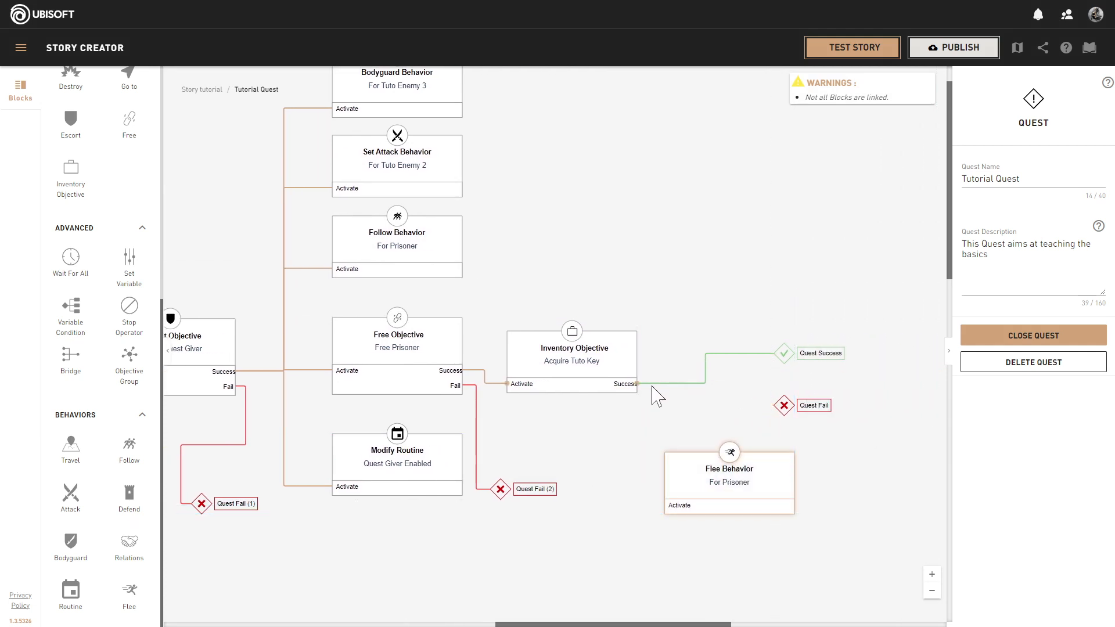
{"action": "left_click_drag", "start_coordinate": [638, 384], "coordinate": [662, 504]}
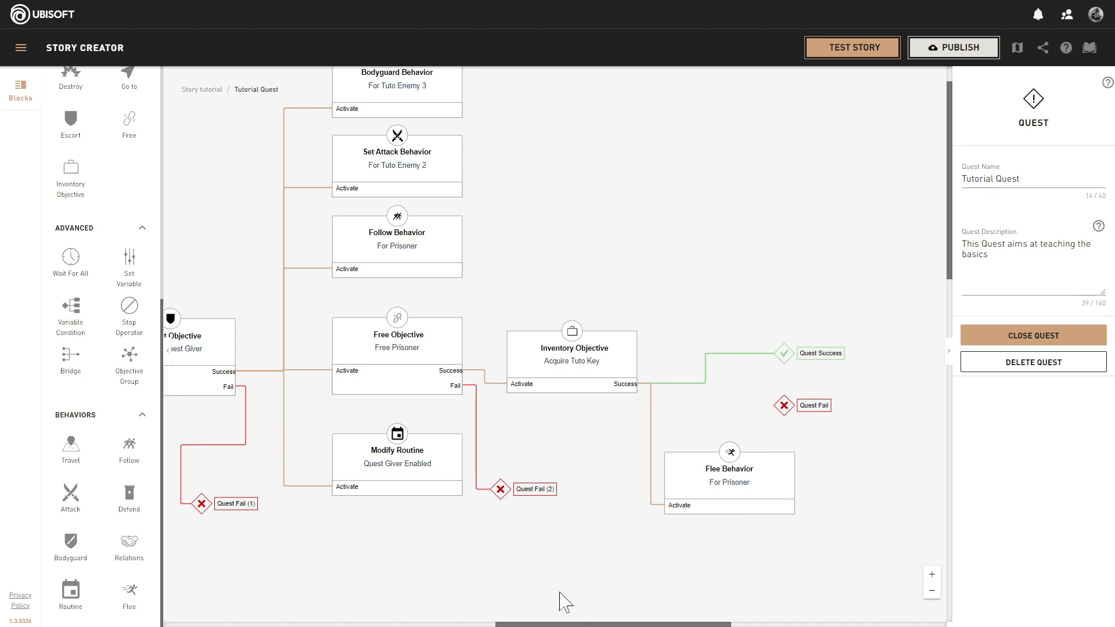
{"action": "left_click_drag", "start_coordinate": [608, 624], "coordinate": [600, 598]}
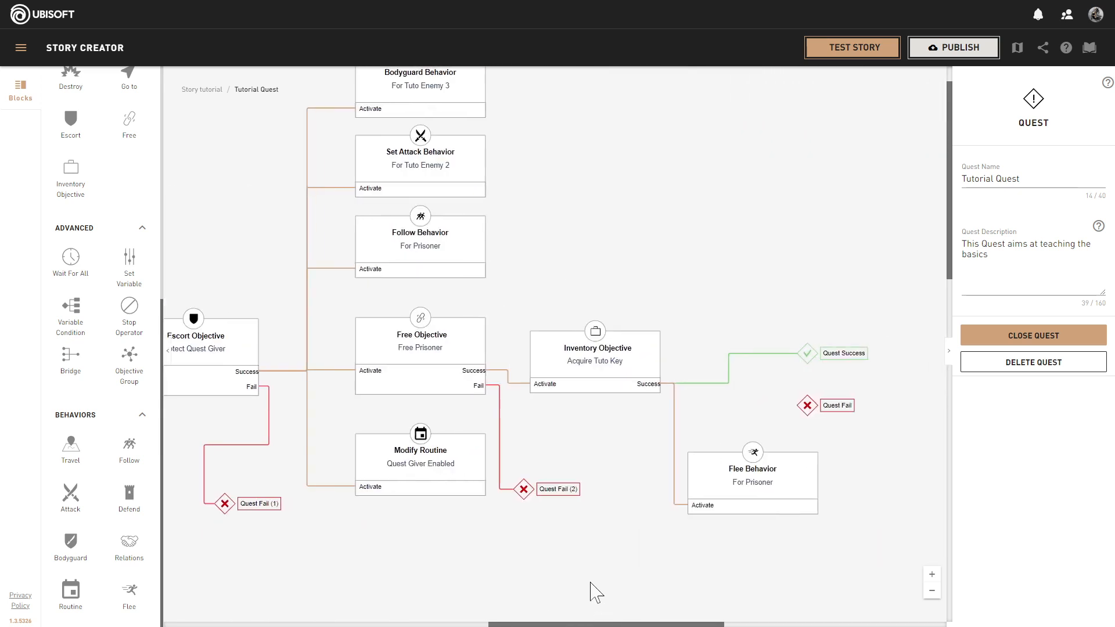